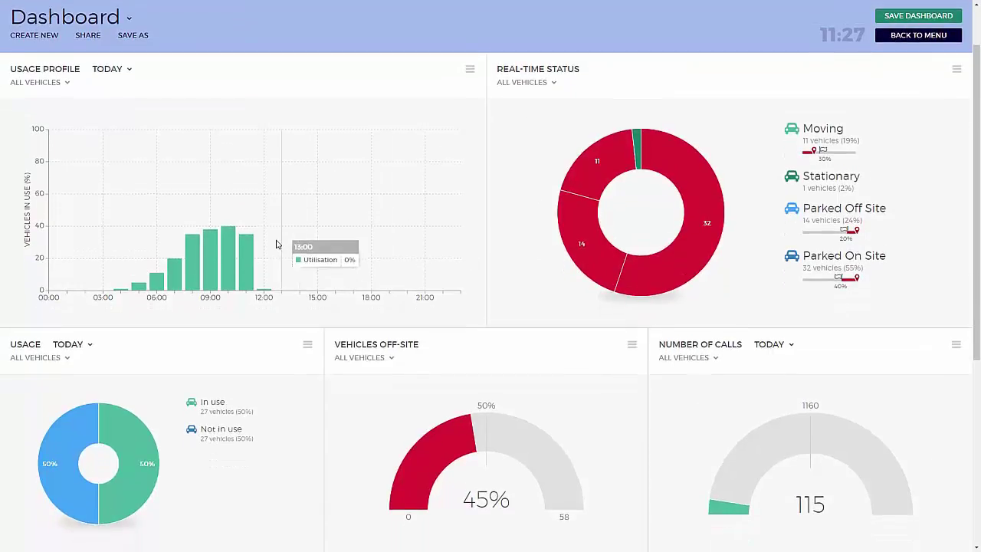
# - Move the Usage component to the first position of the dashboard, ahead of Usage Profile
pyautogui.click(307, 344)
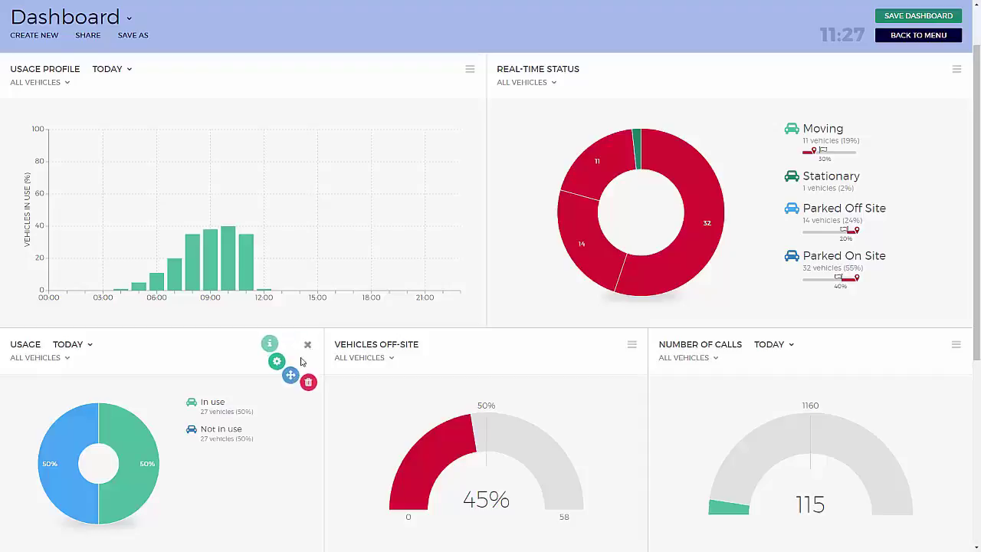
pyautogui.moveTo(290, 375); pyautogui.dragTo(289, 191)
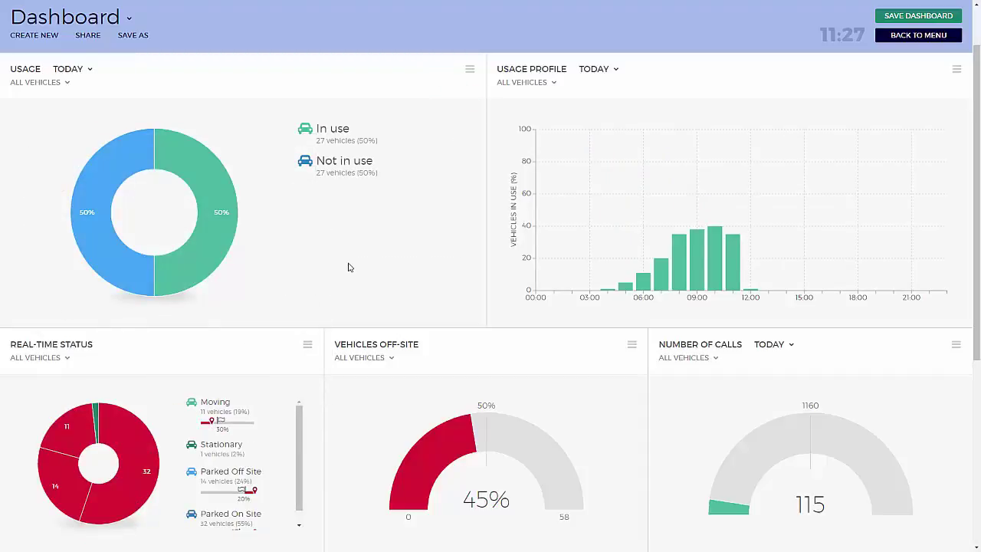
# - Save the pending dashboard changes and save a copy named "Demo Dashboard"
pyautogui.scroll(2, 557, 188)
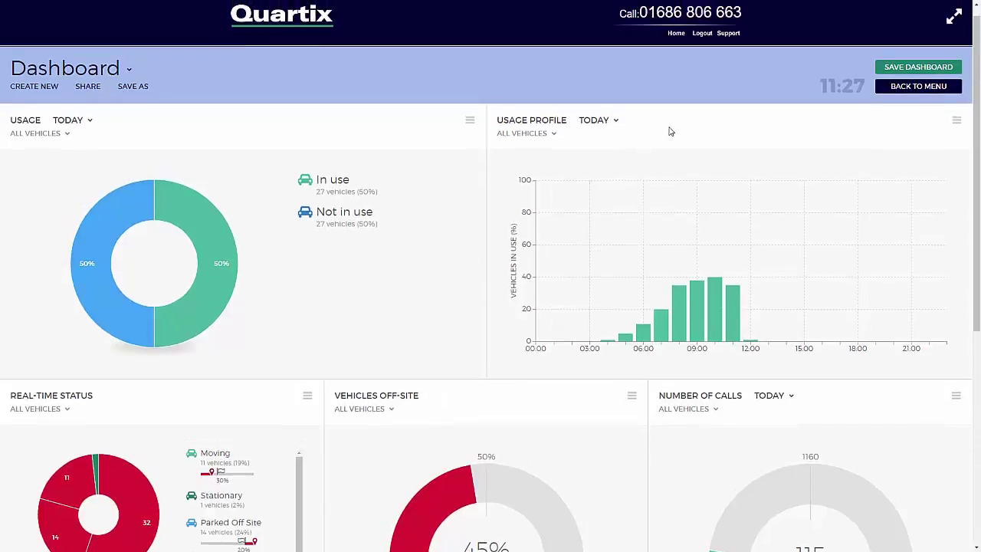
pyautogui.click(138, 87)
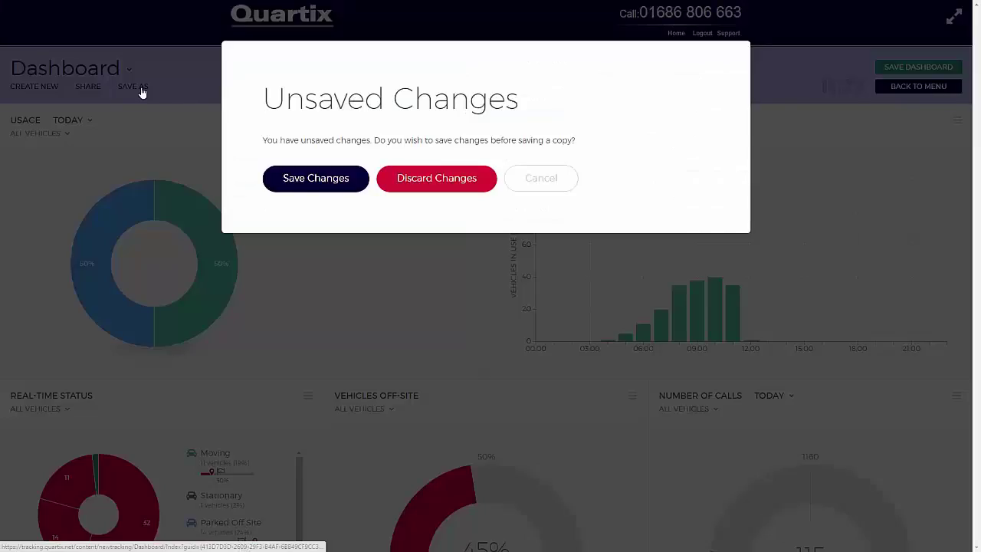
pyautogui.click(335, 189)
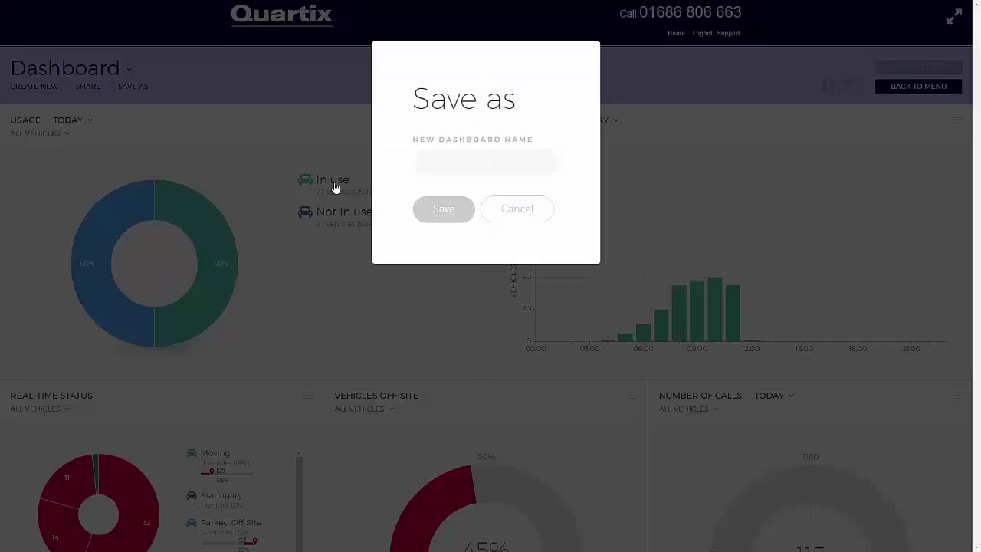
pyautogui.write('Demo Dash')
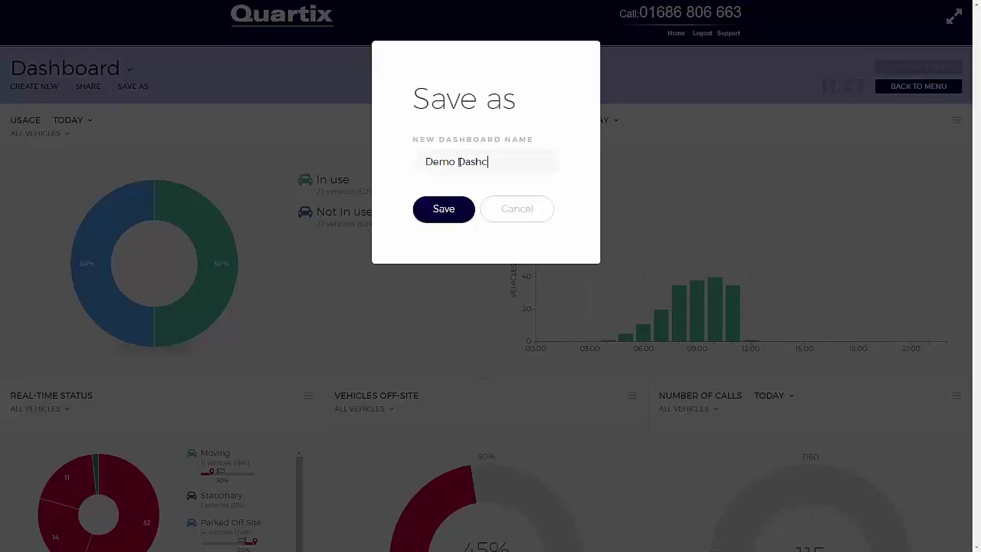
pyautogui.write('board')
pyautogui.click(455, 208)
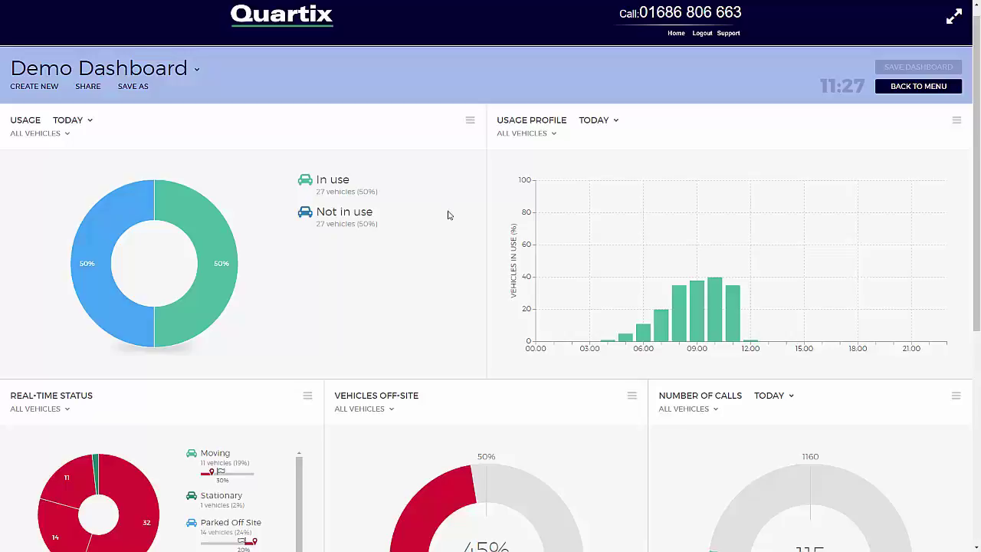
# - Set the vehicle group to Sales Vehicles for the Usage, Usage Profile and Real-Time Status components
pyautogui.click(66, 134)
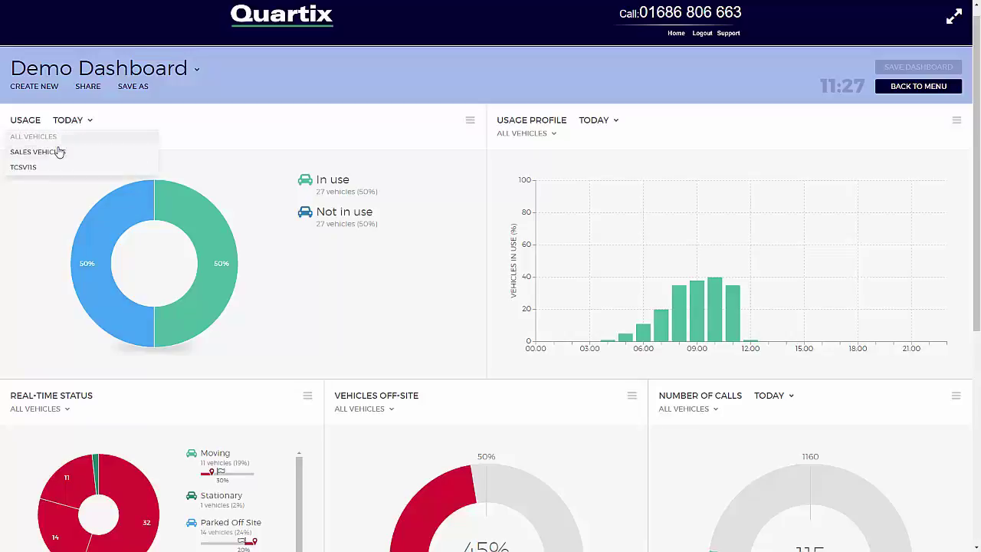
pyautogui.click(59, 152)
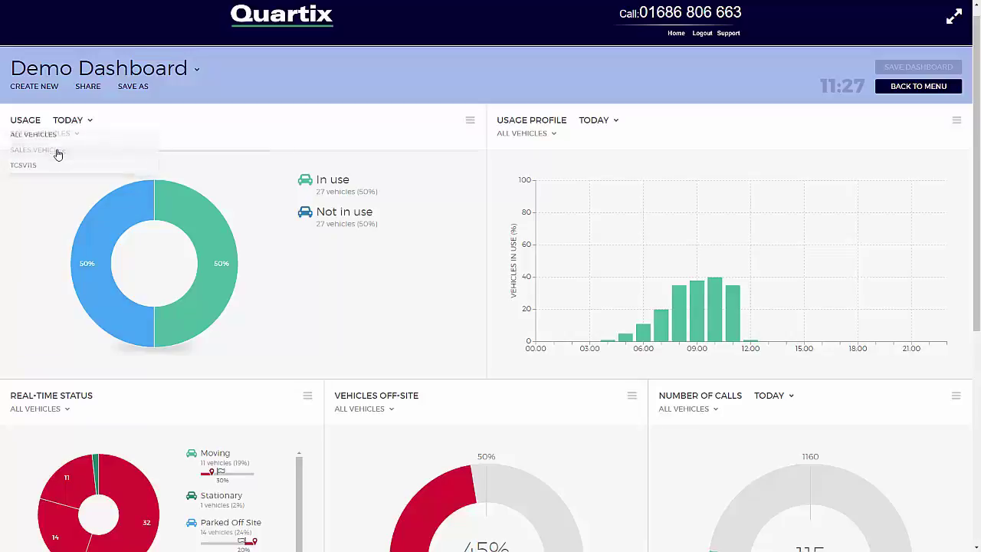
pyautogui.click(521, 138)
pyautogui.click(536, 151)
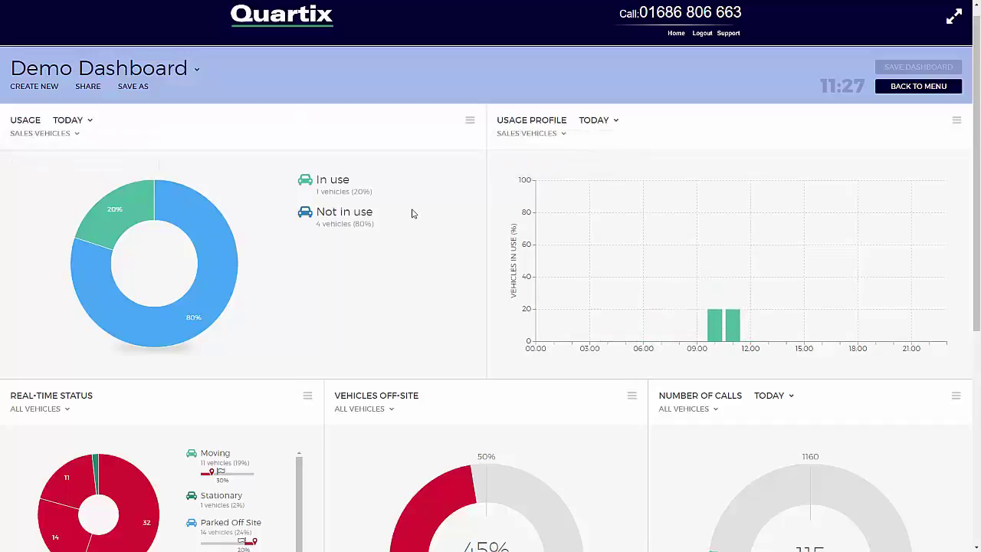
pyautogui.click(67, 411)
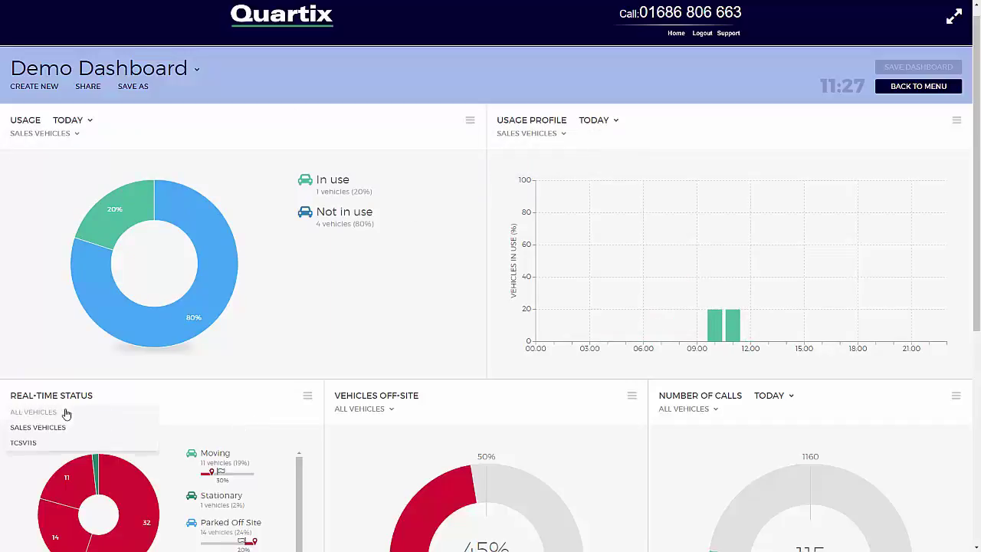
pyautogui.click(55, 429)
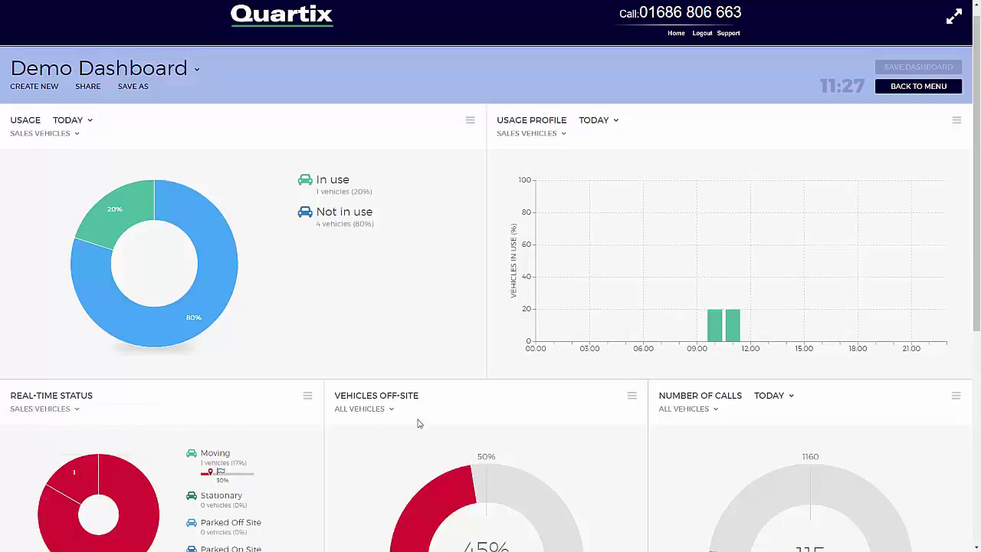
pyautogui.scroll(-1, 480, 384)
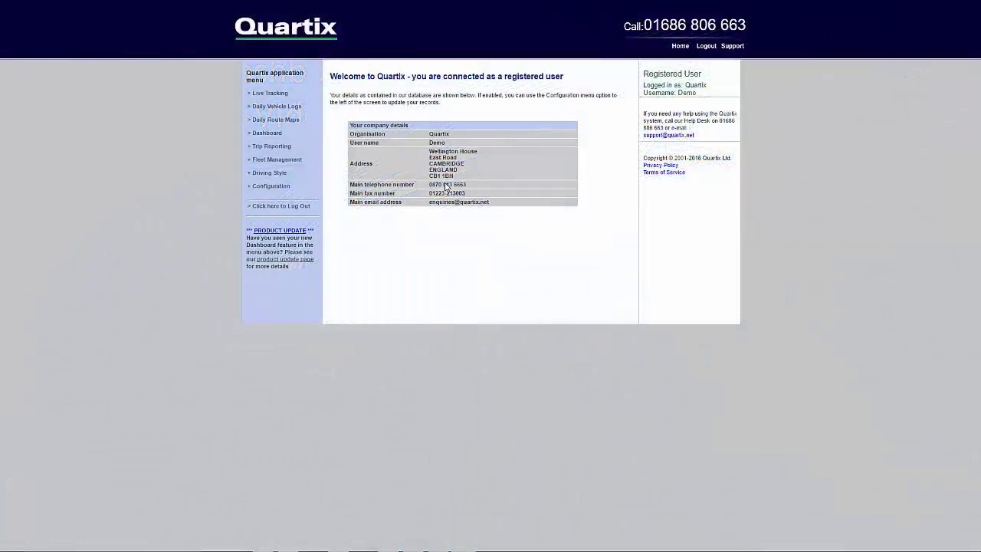
# - Open the Dashboard feature and create a new dashboard named "Dashboard 1" that starts empty
pyautogui.click(278, 136)
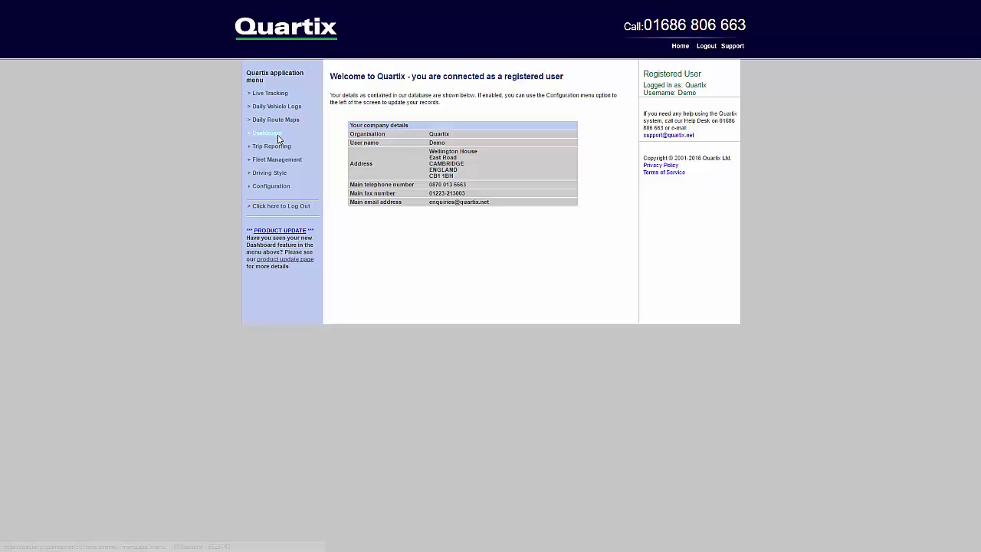
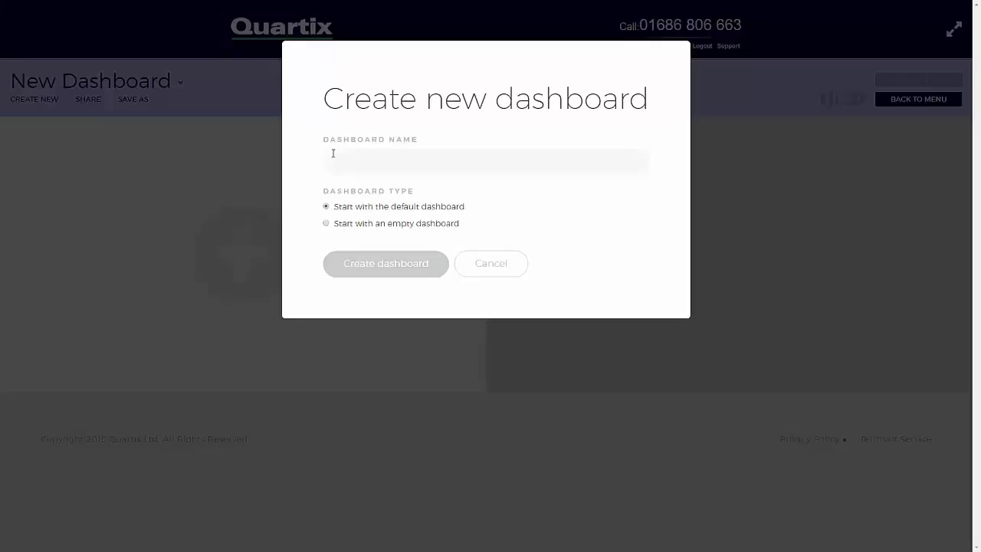
pyautogui.write('Dash')
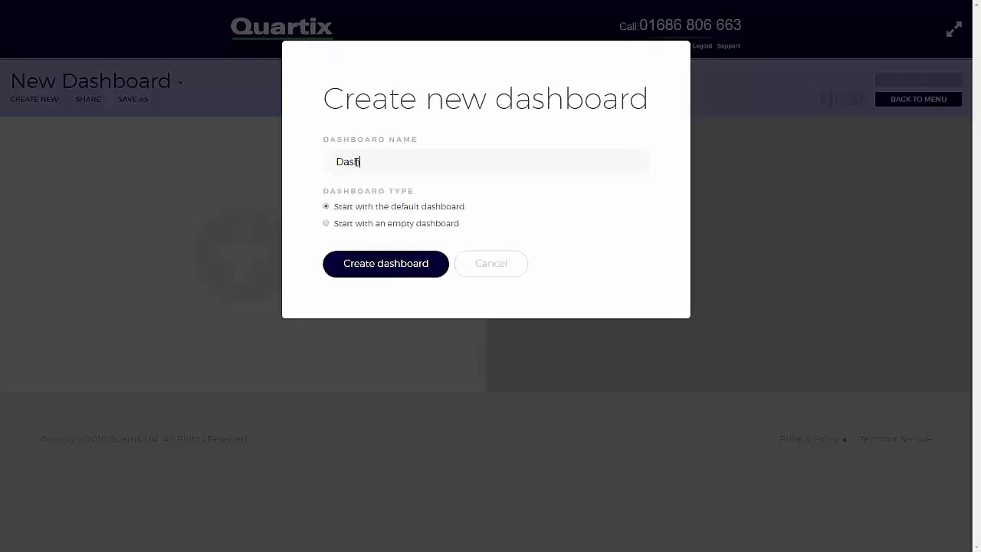
pyautogui.write('board 1')
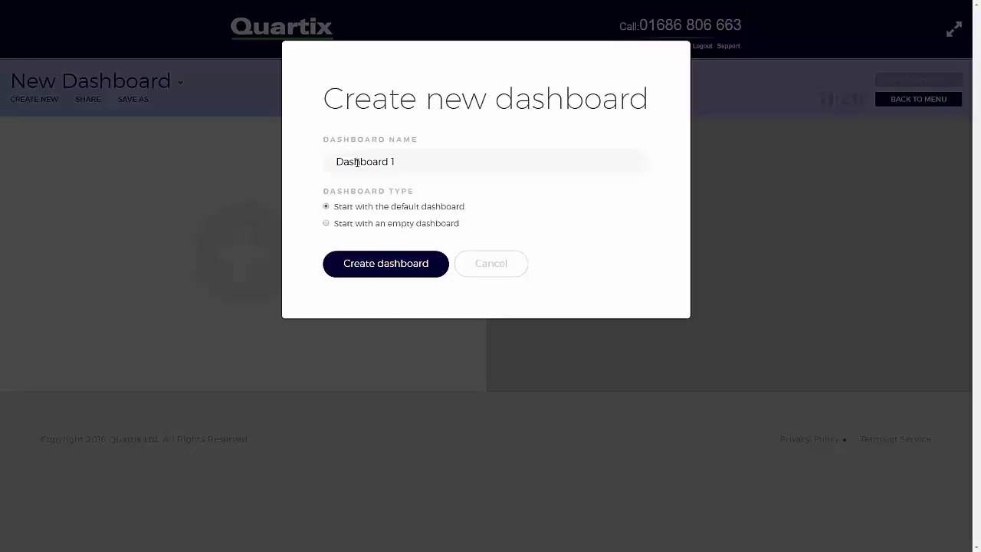
pyautogui.click(358, 224)
pyautogui.click(368, 273)
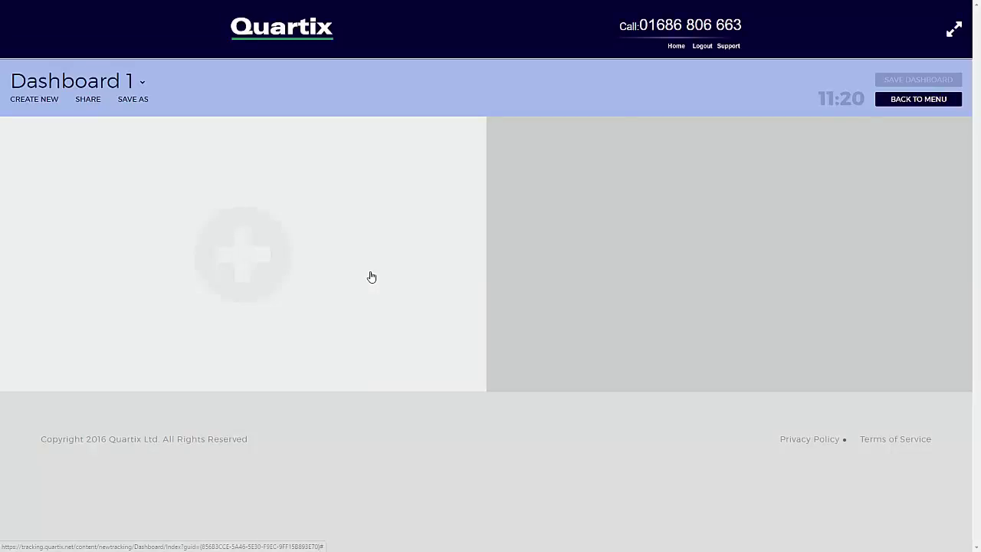
# - Add a Usage Profile component to the first slot of the empty dashboard
pyautogui.click(388, 256)
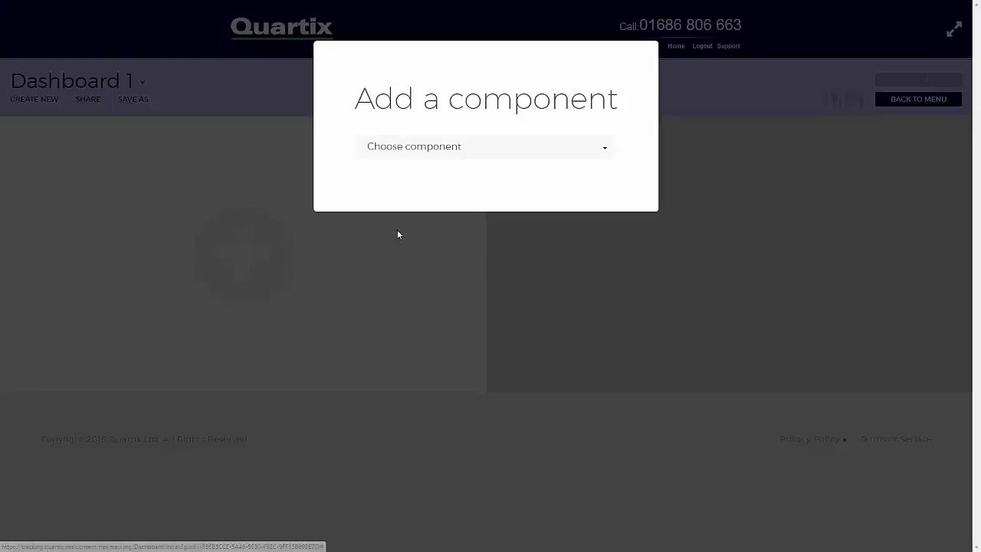
pyautogui.click(496, 160)
pyautogui.click(443, 177)
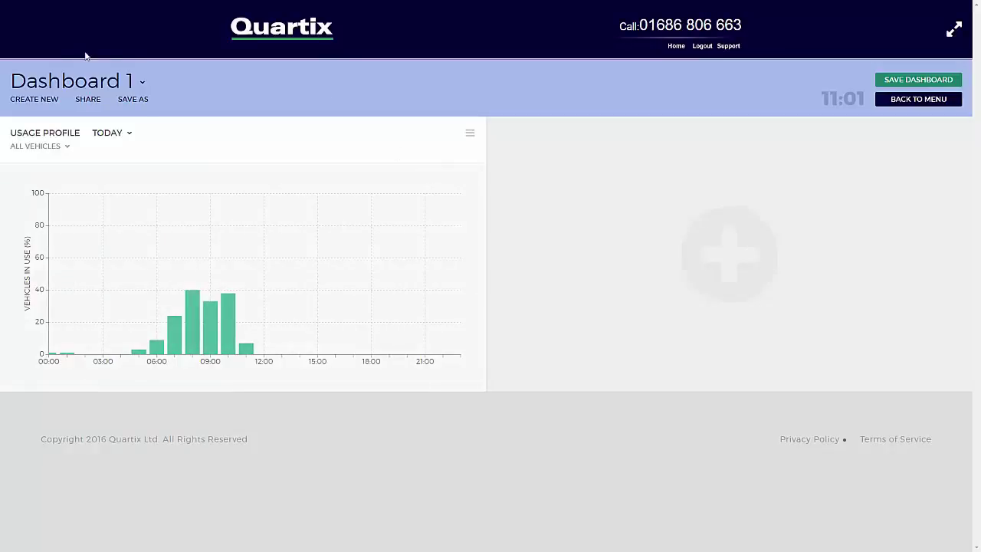
pyautogui.click(141, 101)
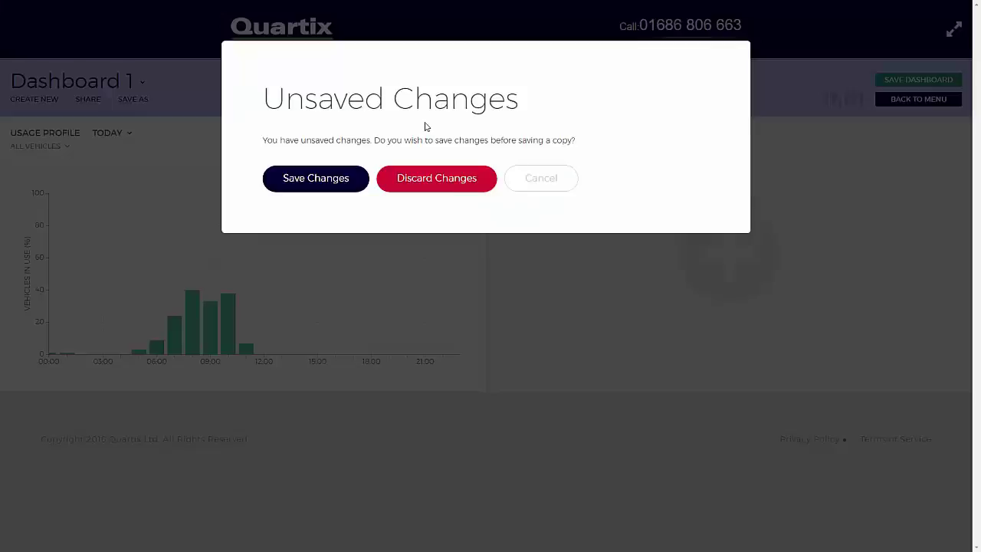
pyautogui.click(526, 183)
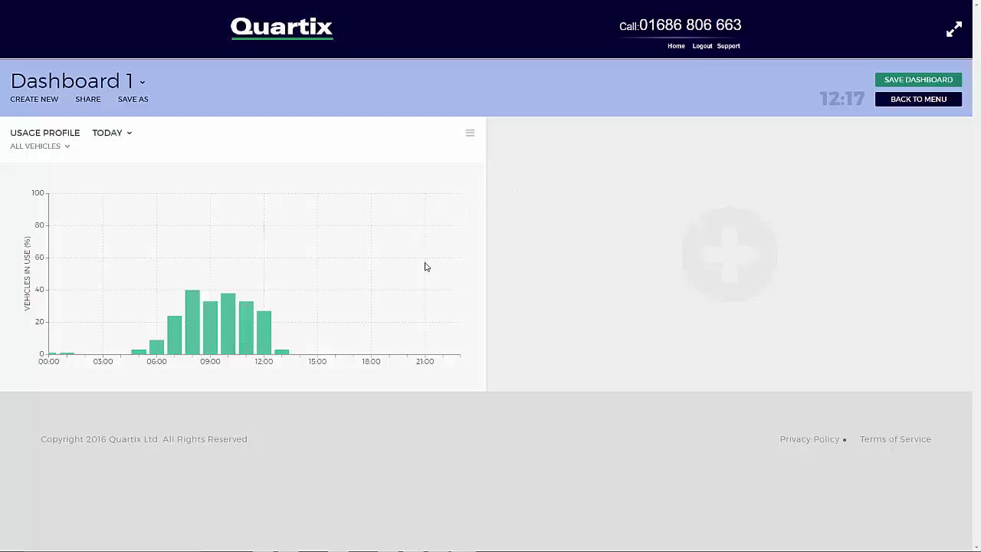
# - Add a Real-Time Status component and a Usage component to the next two free slots
pyautogui.click(720, 242)
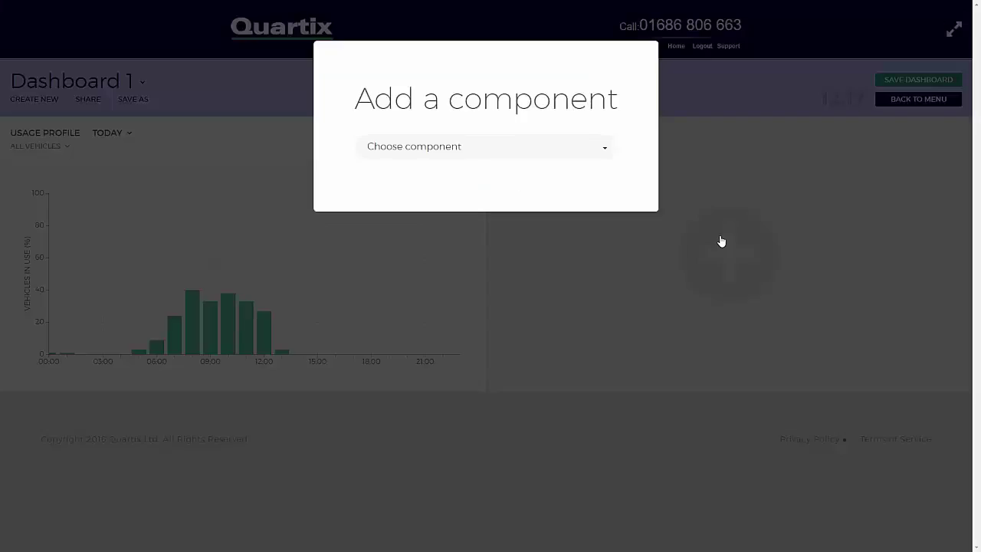
pyautogui.click(576, 138)
pyautogui.click(437, 195)
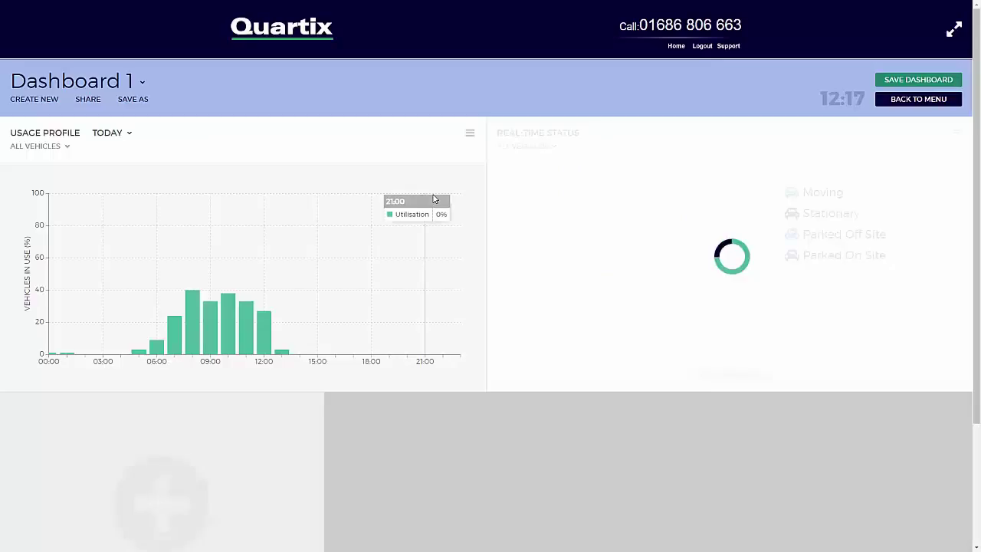
pyautogui.click(141, 516)
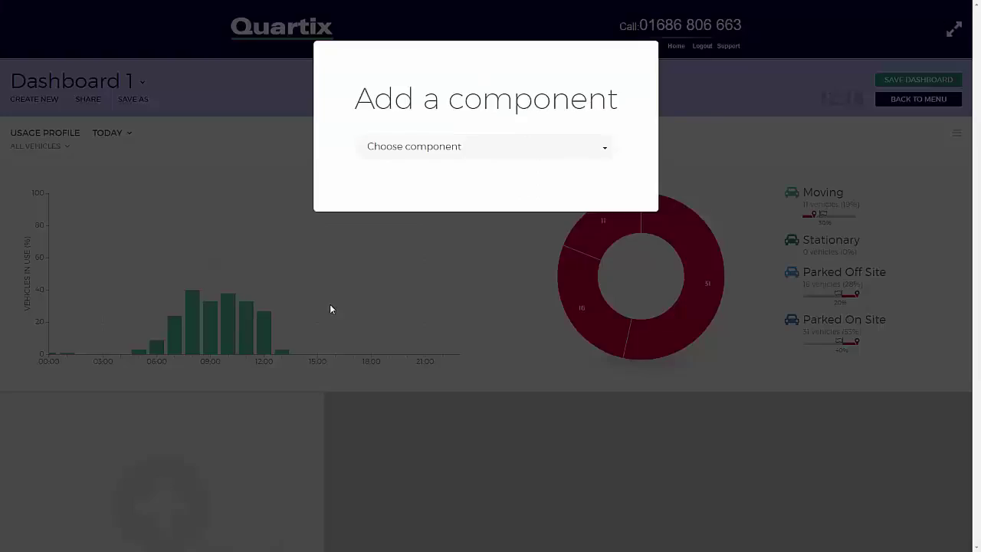
pyautogui.click(469, 148)
pyautogui.click(418, 205)
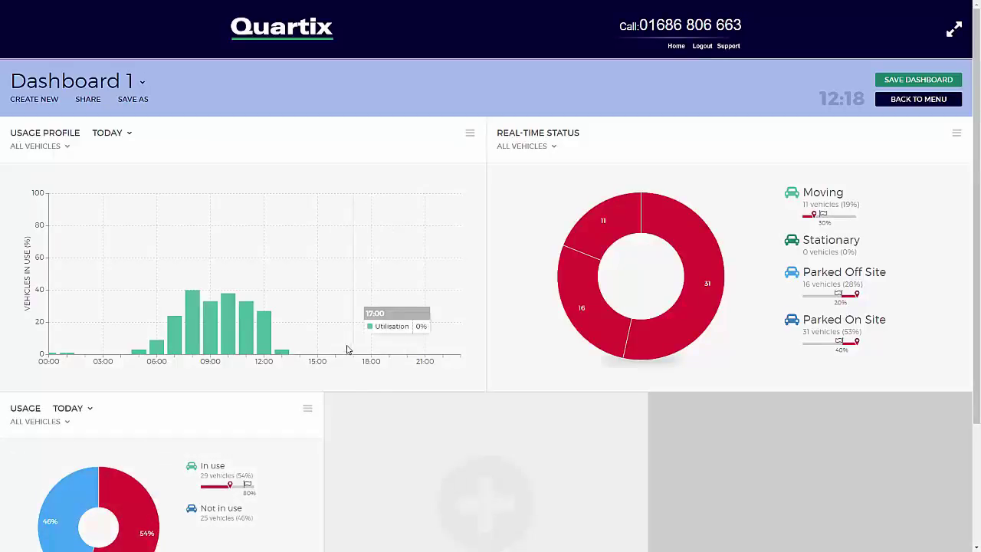
# - Save the changes to Dashboard 1 and save a copy named "Dashboard 2"
pyautogui.click(134, 98)
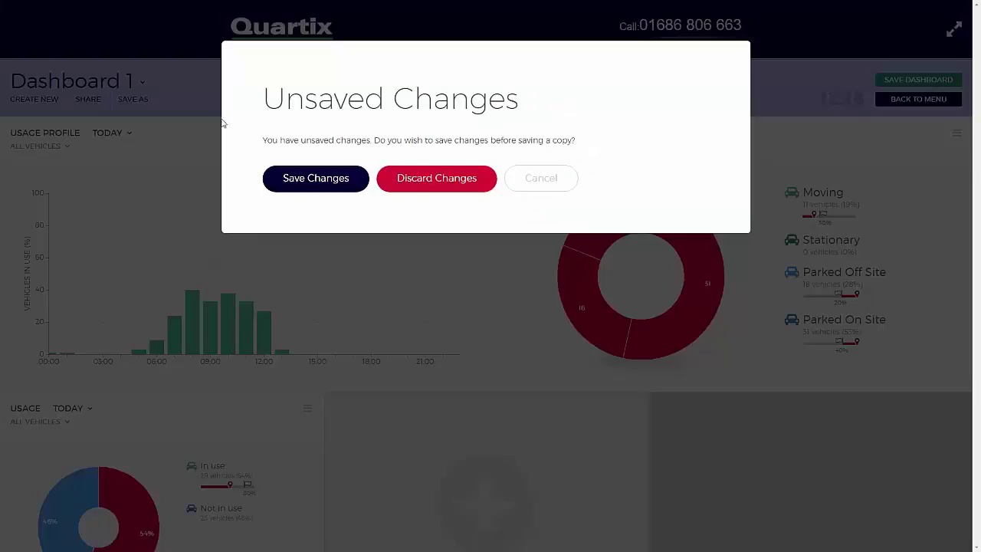
pyautogui.click(314, 184)
pyautogui.click(426, 163)
pyautogui.write('Dash')
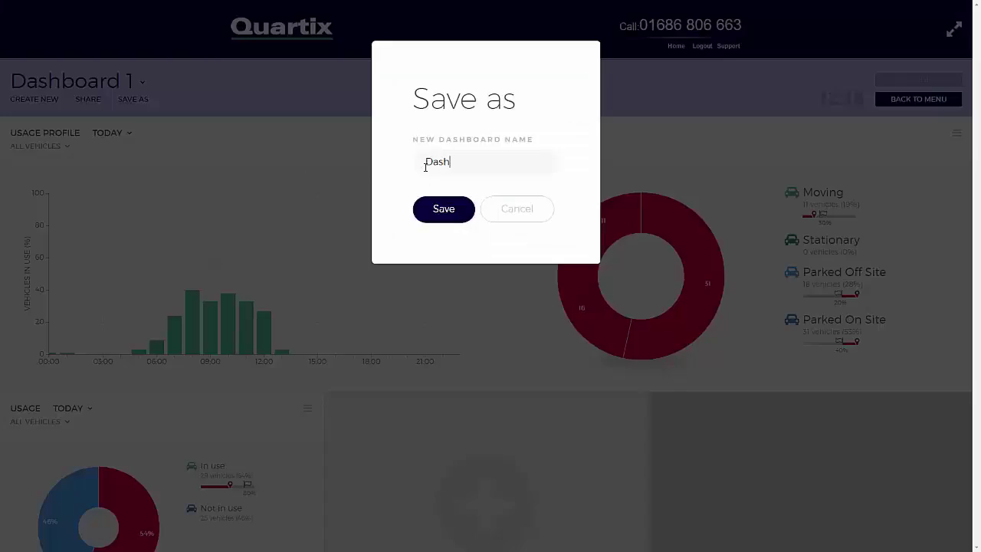
pyautogui.write('board 2')
pyautogui.click(442, 215)
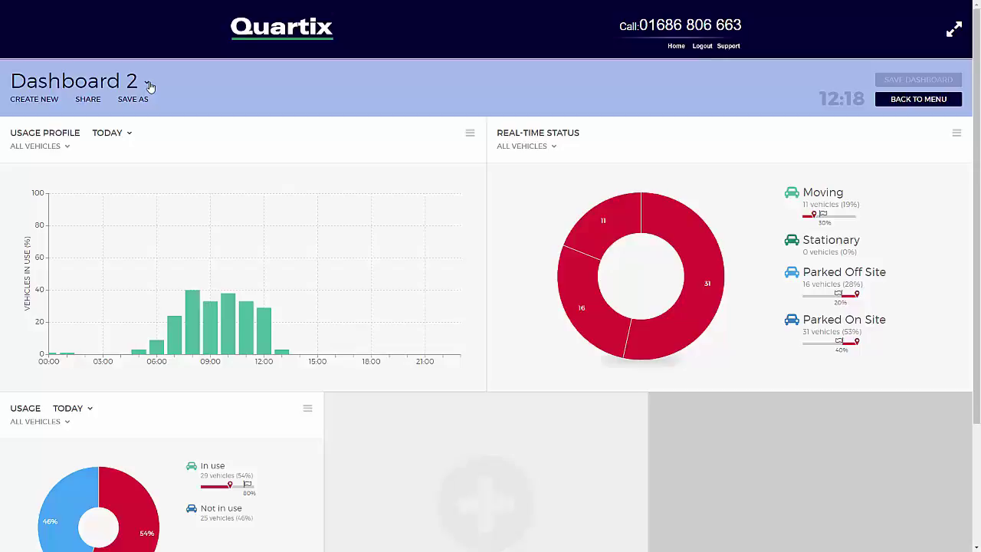
# - Switch to the saved dashboard named "Dashboard" and look through the users it can be shared with, without sharing it
pyautogui.click(148, 85)
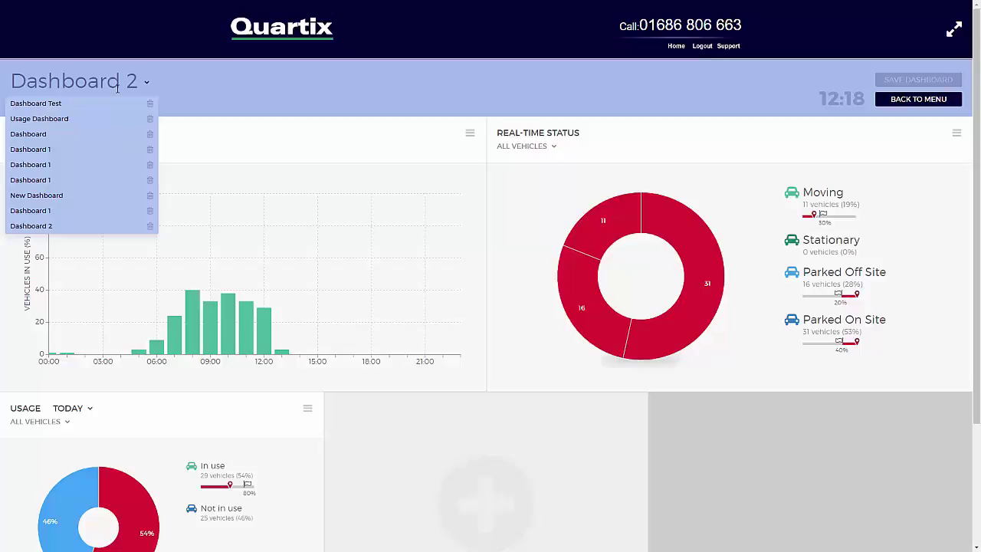
pyautogui.click(55, 135)
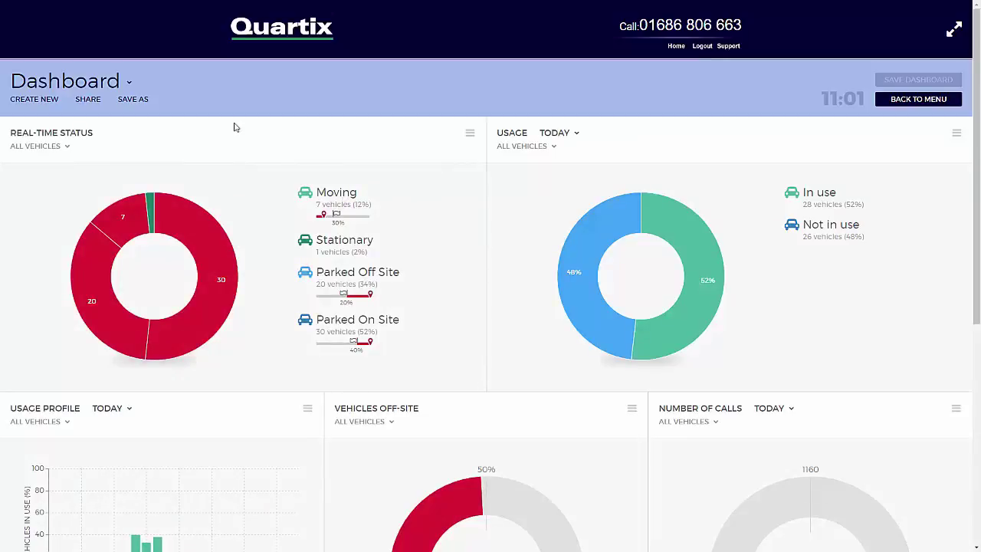
pyautogui.click(89, 101)
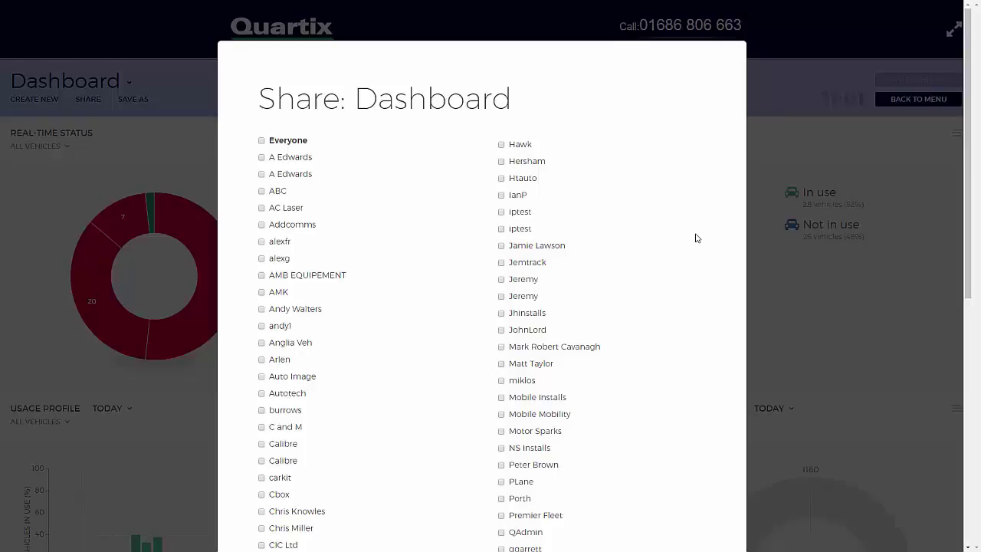
pyautogui.scroll(-6, 693, 238)
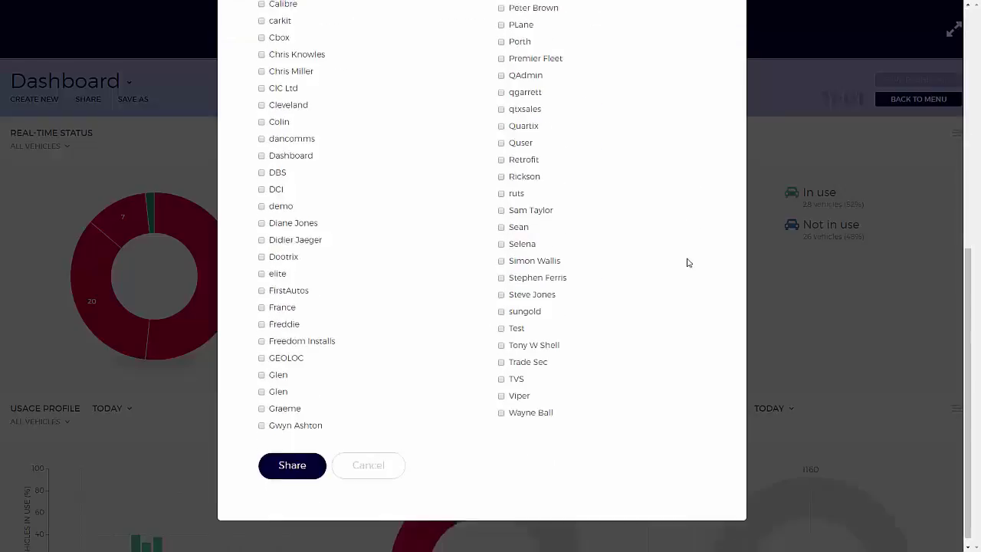
pyautogui.click(372, 457)
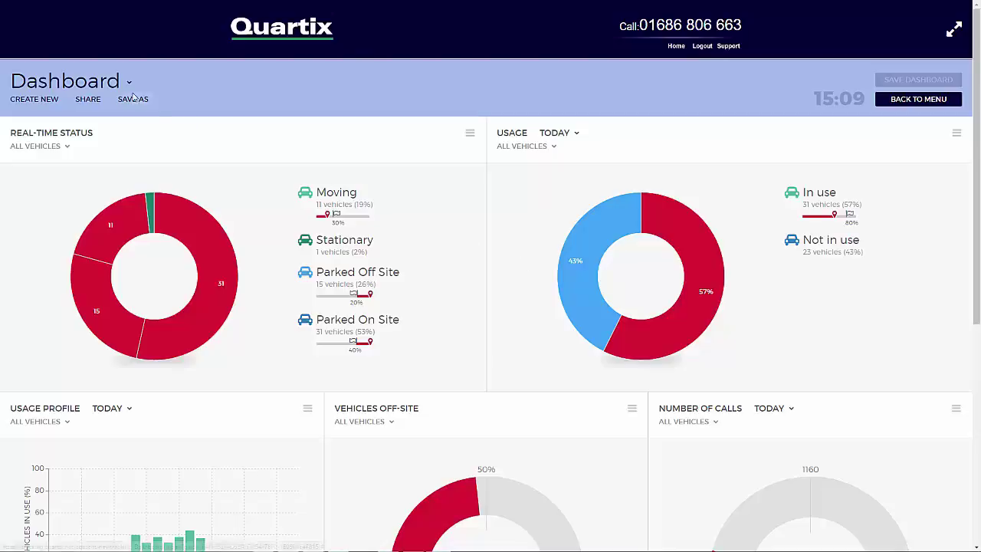
pyautogui.click(130, 82)
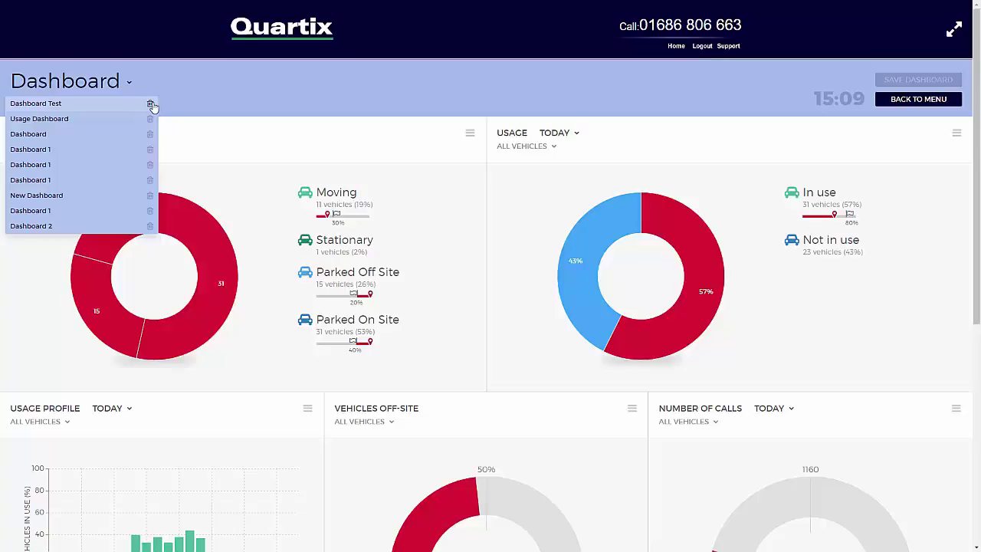
pyautogui.click(150, 104)
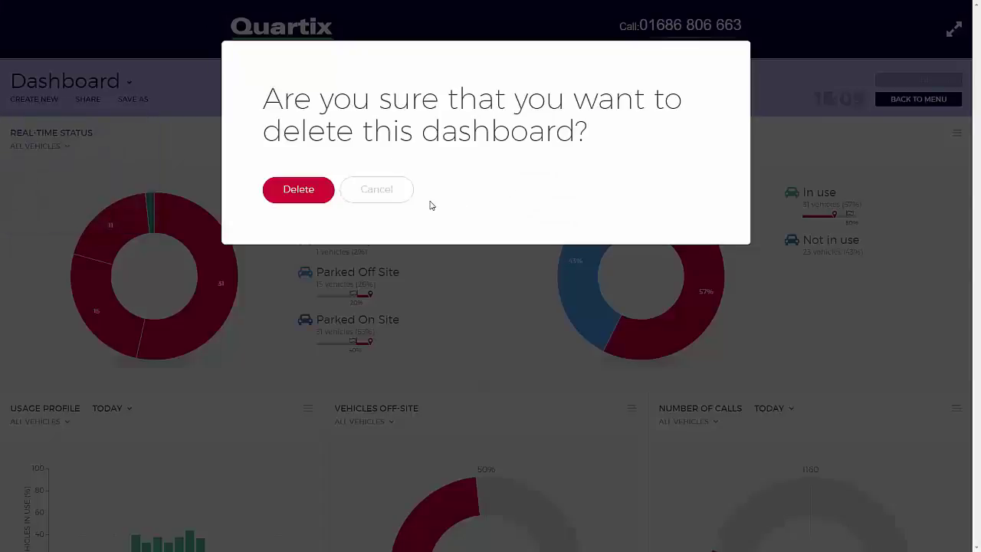
pyautogui.click(376, 191)
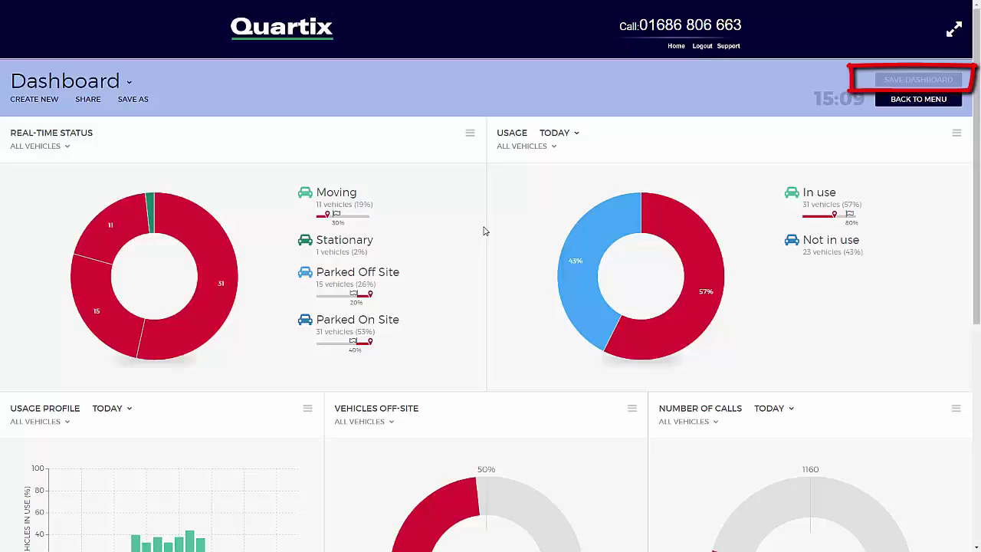
# - Delete the Real-Time Status component from the dashboard and save the dashboard
pyautogui.click(469, 133)
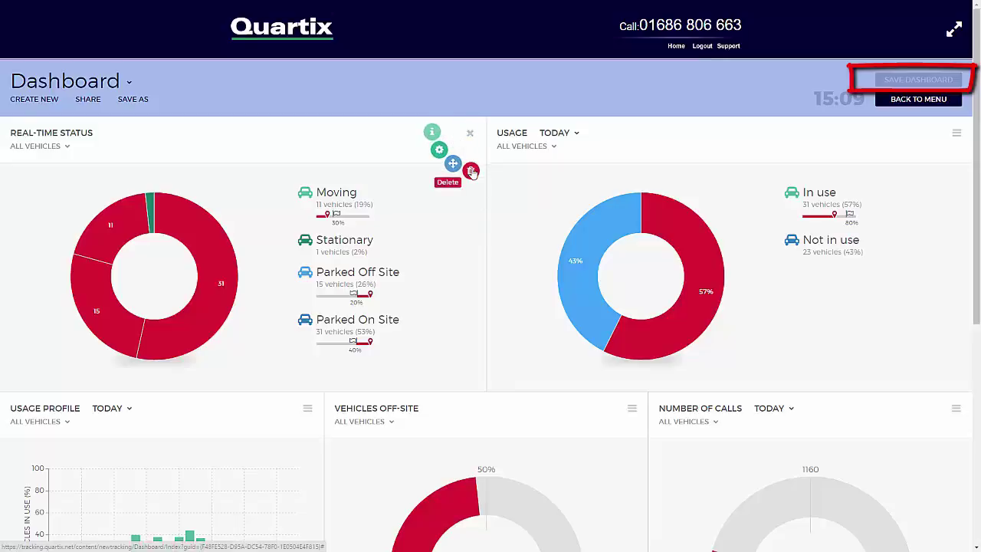
pyautogui.click(471, 170)
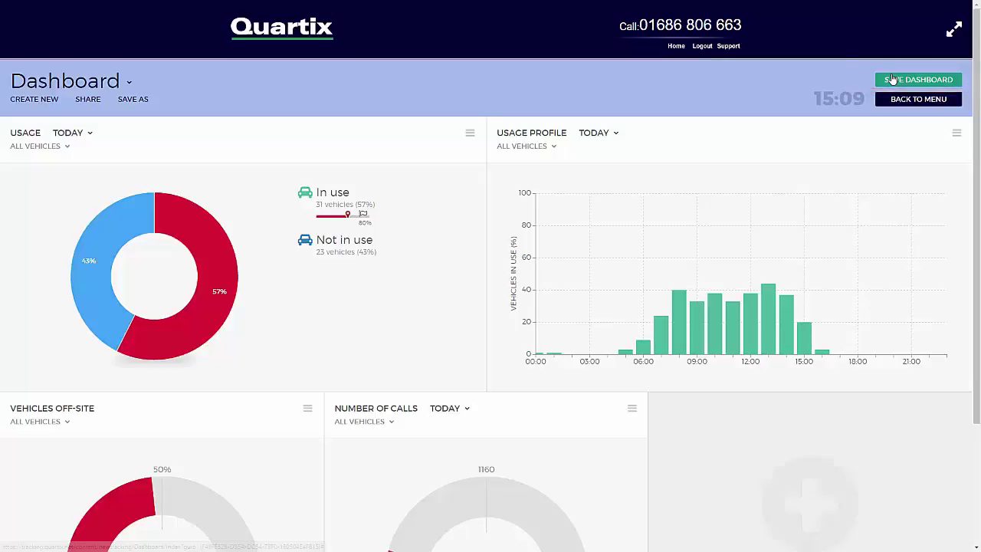
pyautogui.click(891, 79)
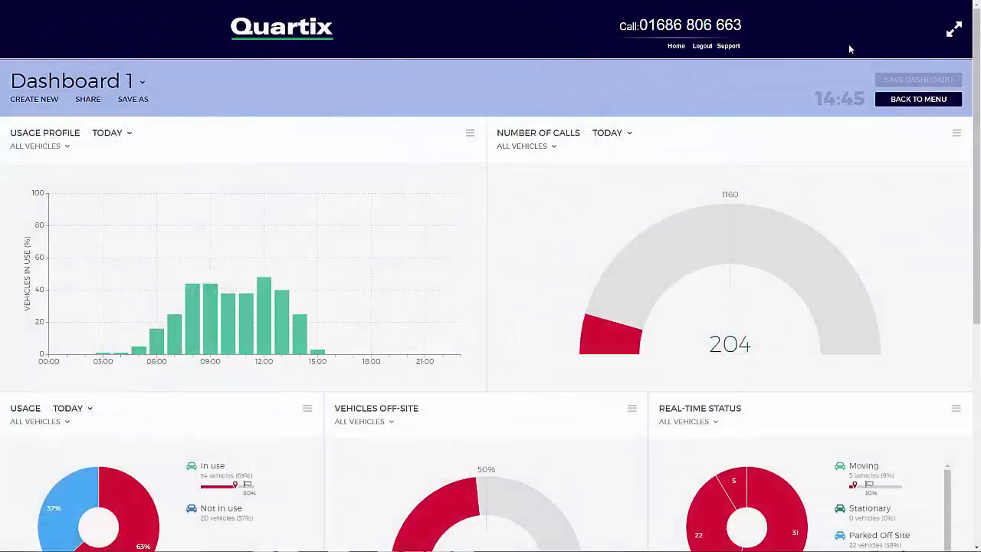
# - Display Dashboard 1 in full-screen mode and return to the normal view
pyautogui.click(953, 29)
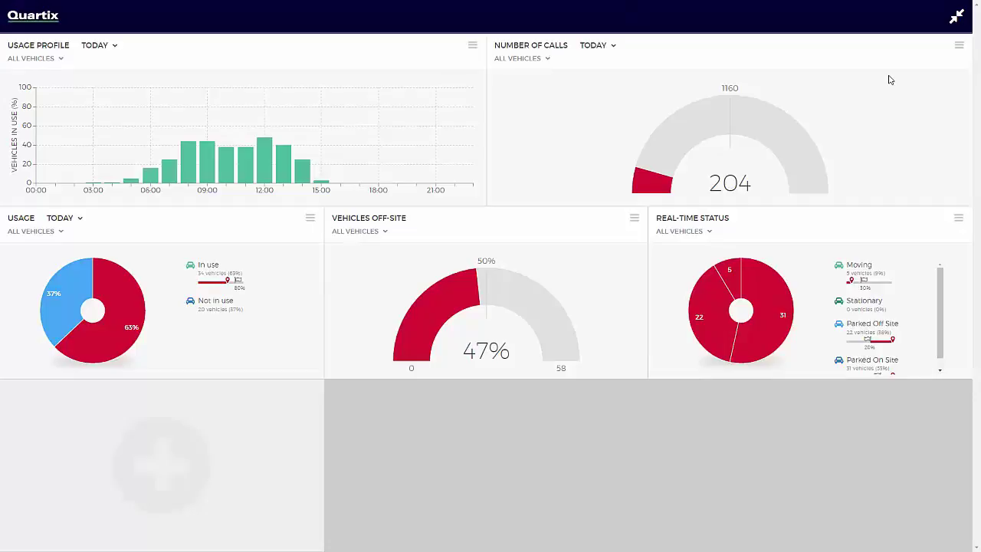
pyautogui.click(957, 17)
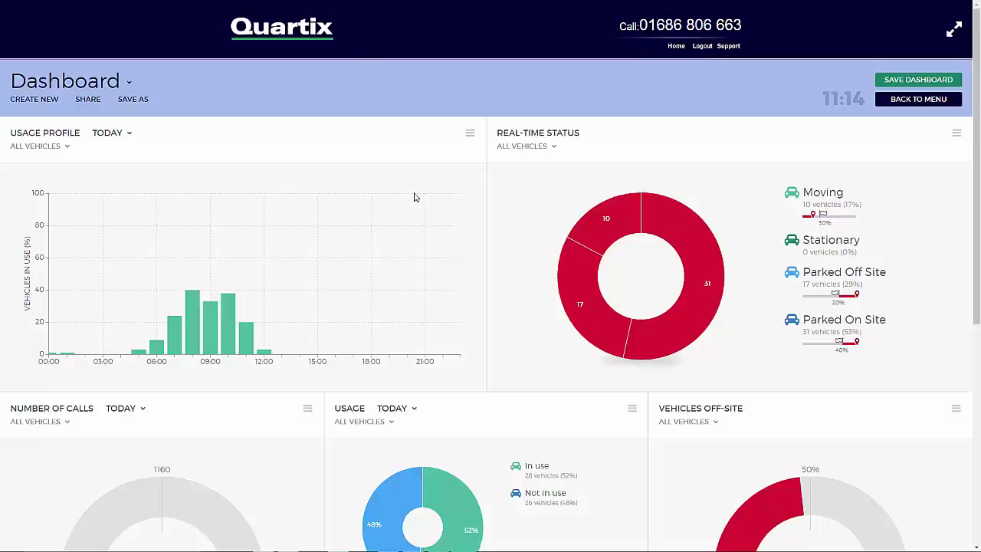
# - Set the Usage Profile component's period to This Week and save the dashboard
pyautogui.click(128, 133)
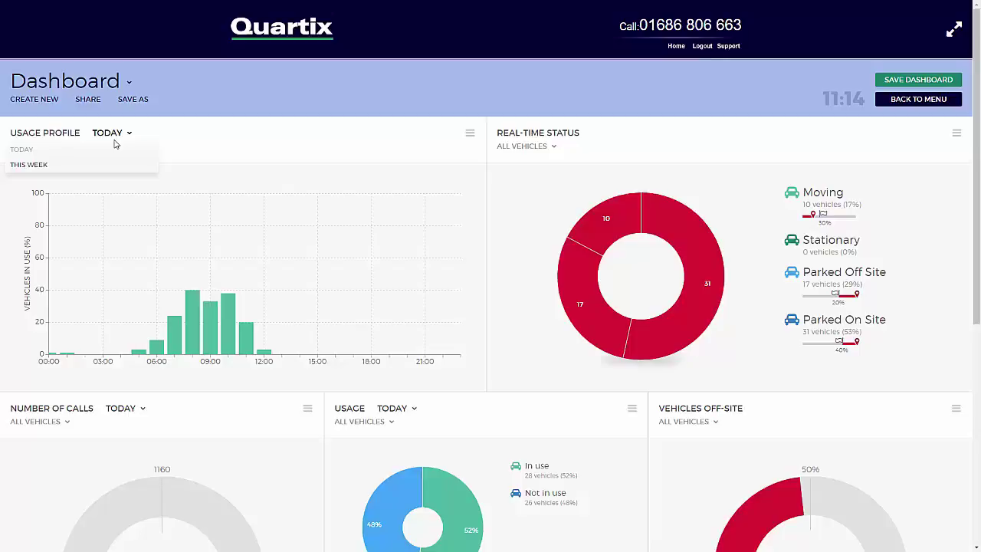
pyautogui.click(83, 165)
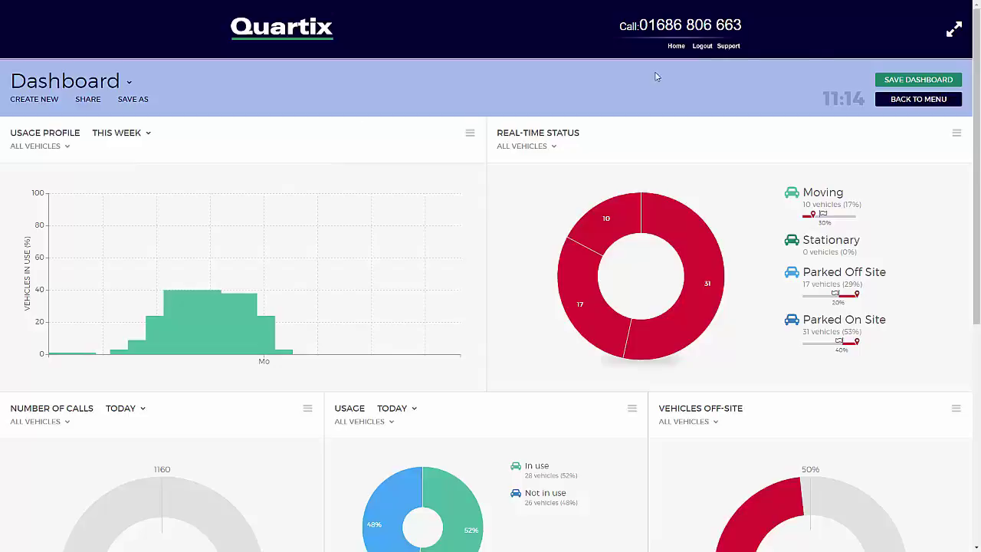
pyautogui.click(894, 79)
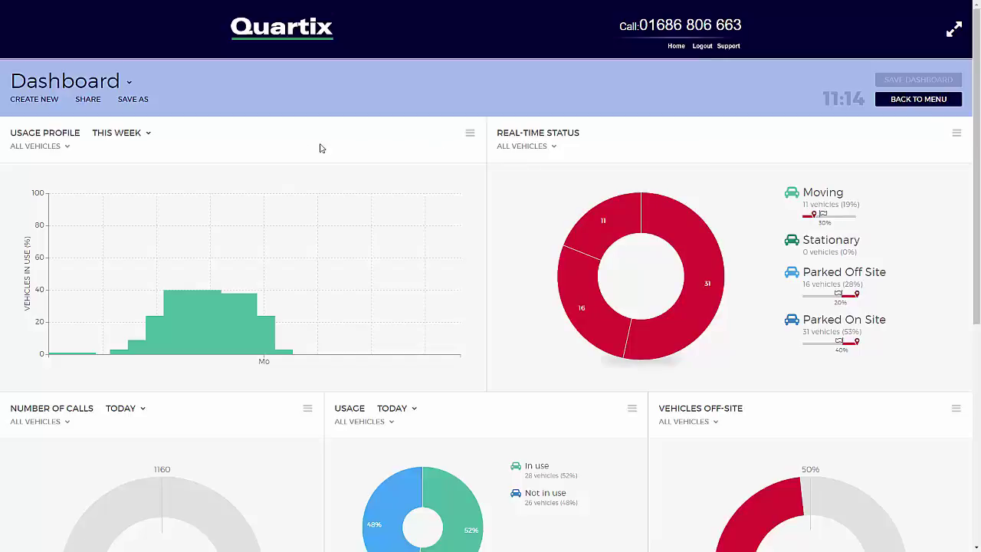
# - Limit the Usage Profile component to the Sales Vehicles group
pyautogui.click(63, 151)
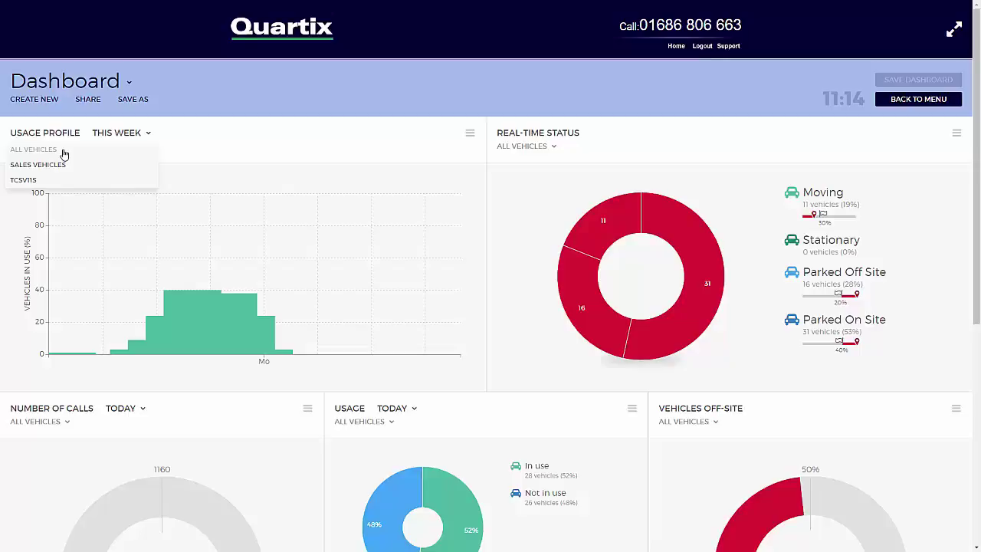
pyautogui.click(49, 165)
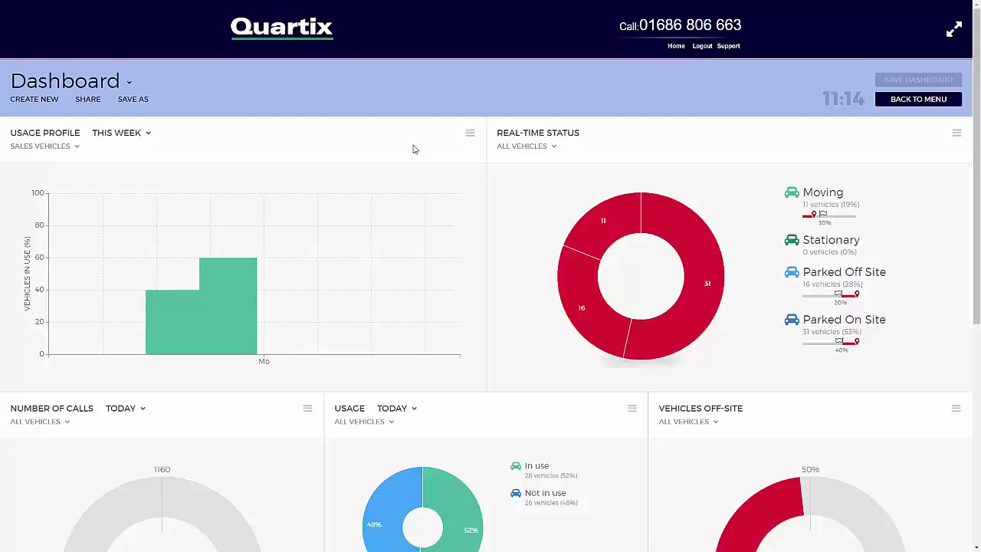
# - Review the Real-Time Status component's description, alert times and target levels without changing any of them
pyautogui.click(960, 142)
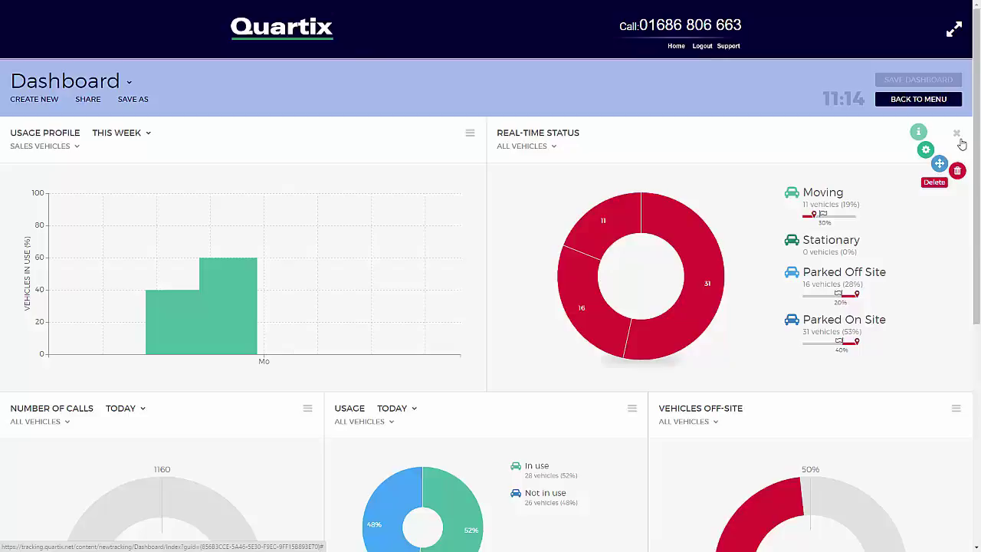
pyautogui.click(917, 135)
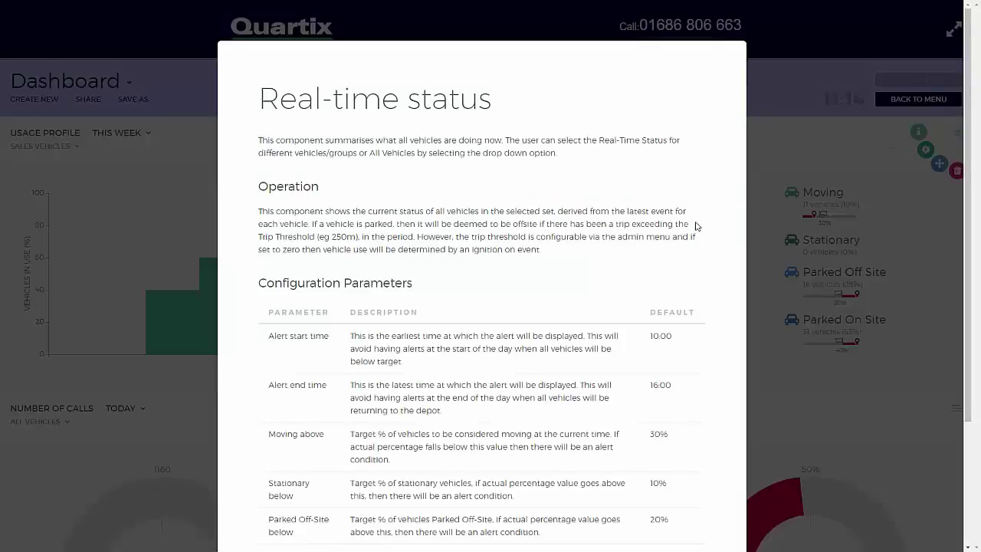
pyautogui.scroll(-1, 690, 223)
pyautogui.scroll(-1, 709, 231)
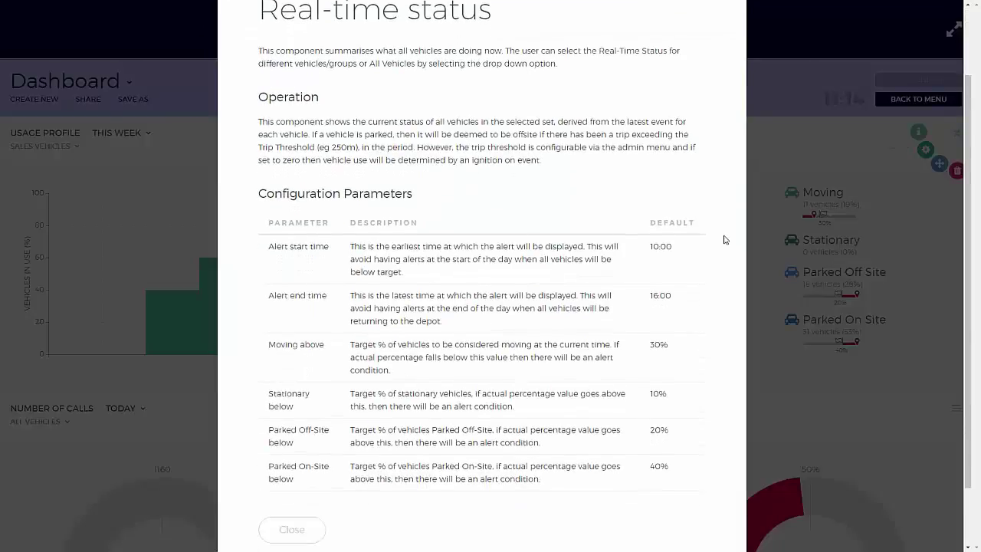
pyautogui.scroll(-1, 723, 238)
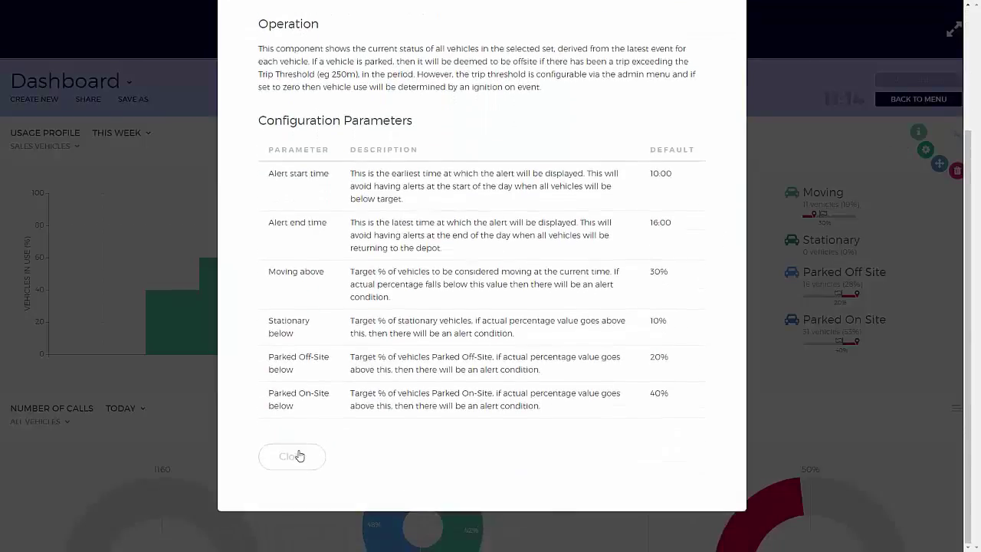
pyautogui.click(299, 455)
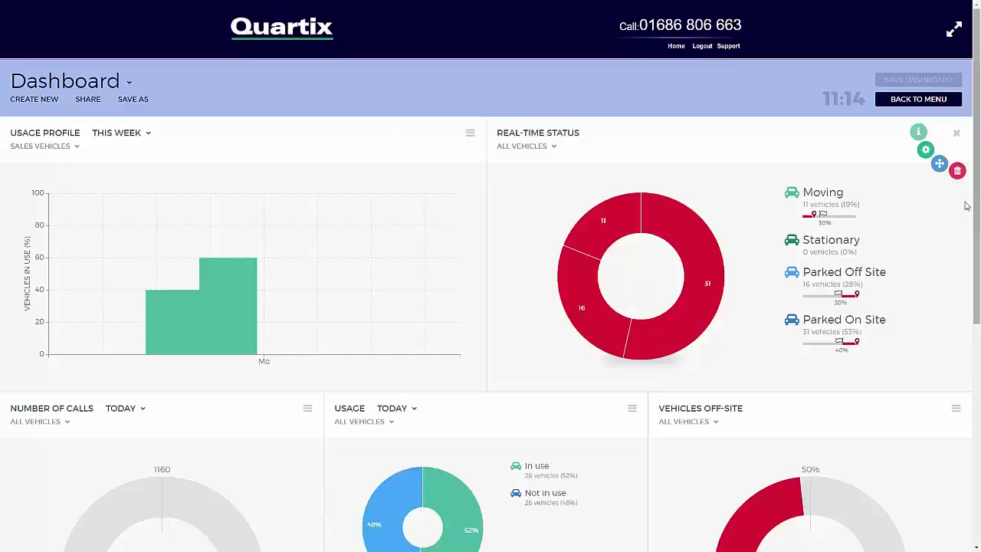
pyautogui.click(925, 151)
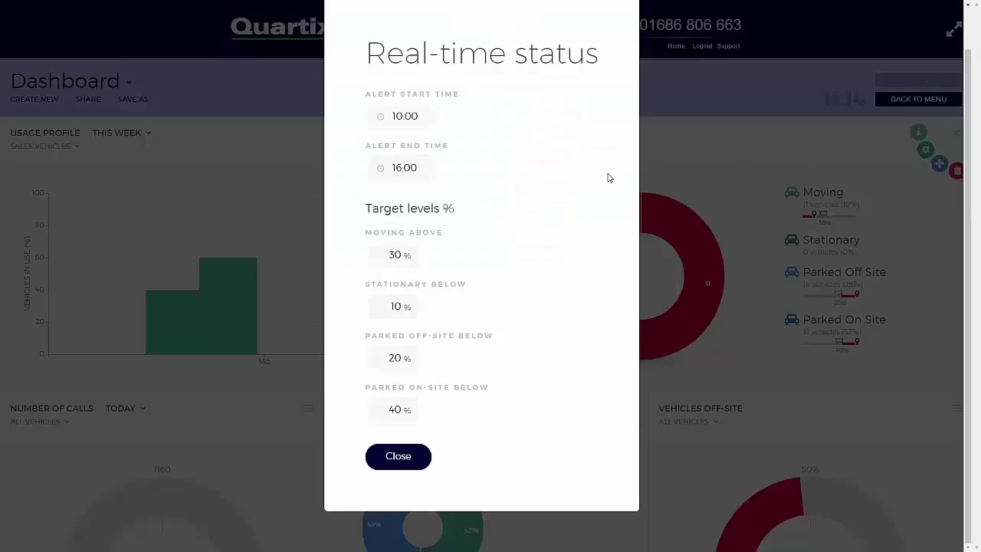
pyautogui.click(379, 456)
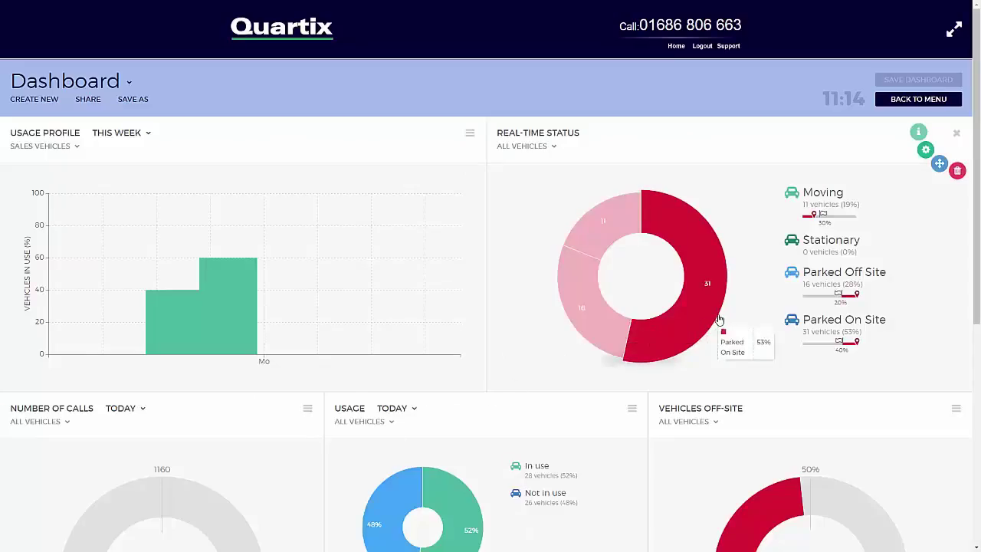
# - Move the Number of Calls component to the upper-row slot occupied by Real-Time Status, swapping the two
pyautogui.scroll(-3, 735, 315)
pyautogui.moveTo(305, 285)
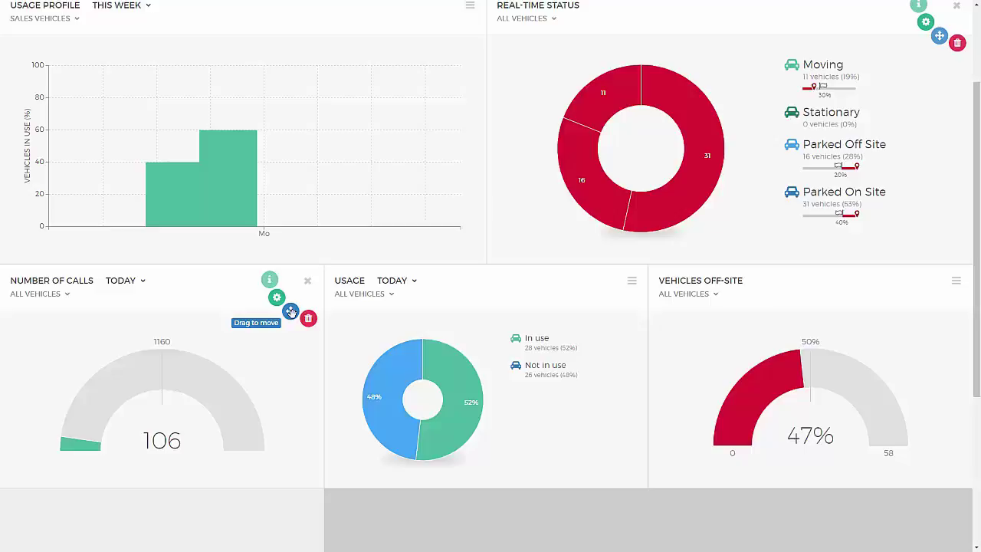
pyautogui.moveTo(291, 312); pyautogui.dragTo(723, 161)
pyautogui.scroll(1, 742, 212)
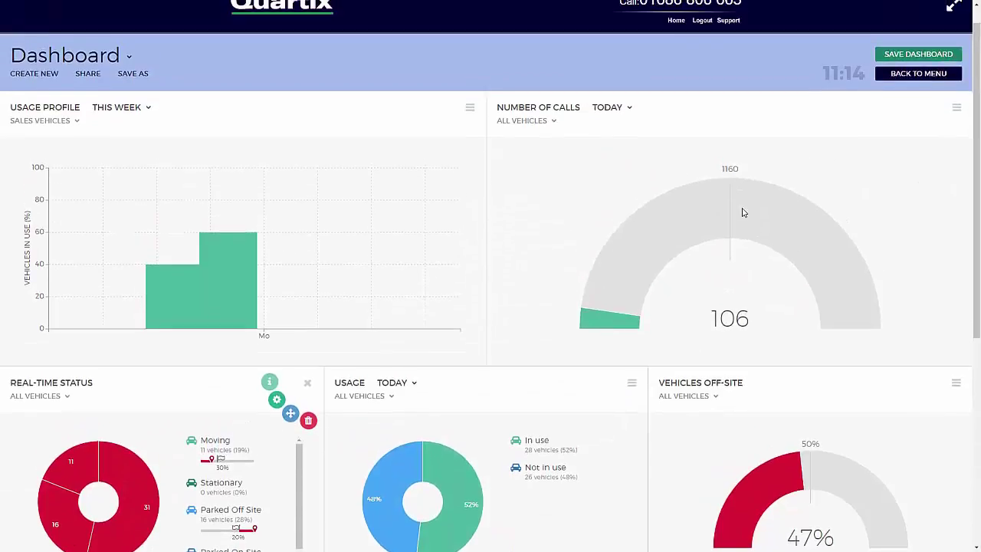
# - Delete the Number of Calls component from the upper row of the dashboard
pyautogui.moveTo(956, 108)
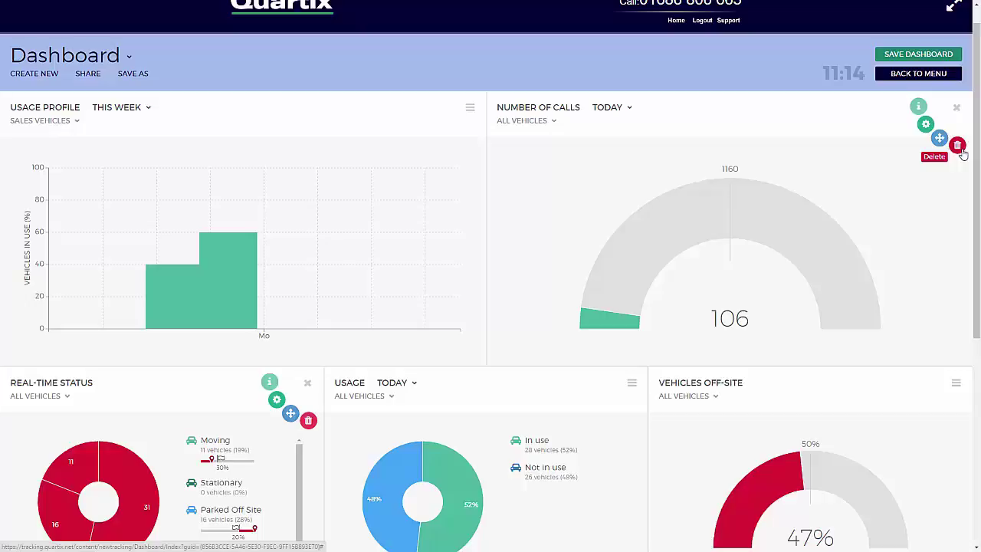
pyautogui.click(961, 152)
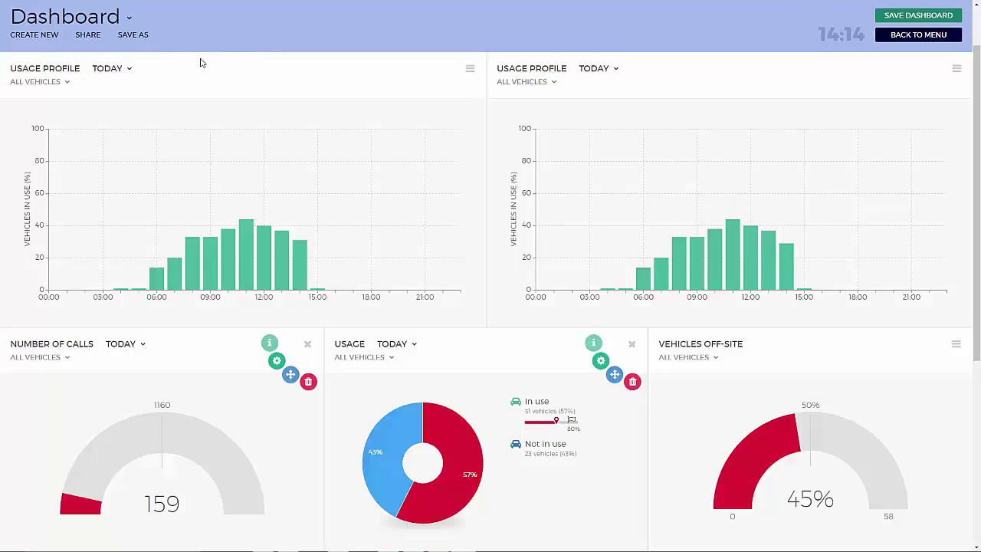
# - Set the first Usage Profile component to This Week and limit the second Usage Profile component to Sales Vehicles
pyautogui.click(126, 71)
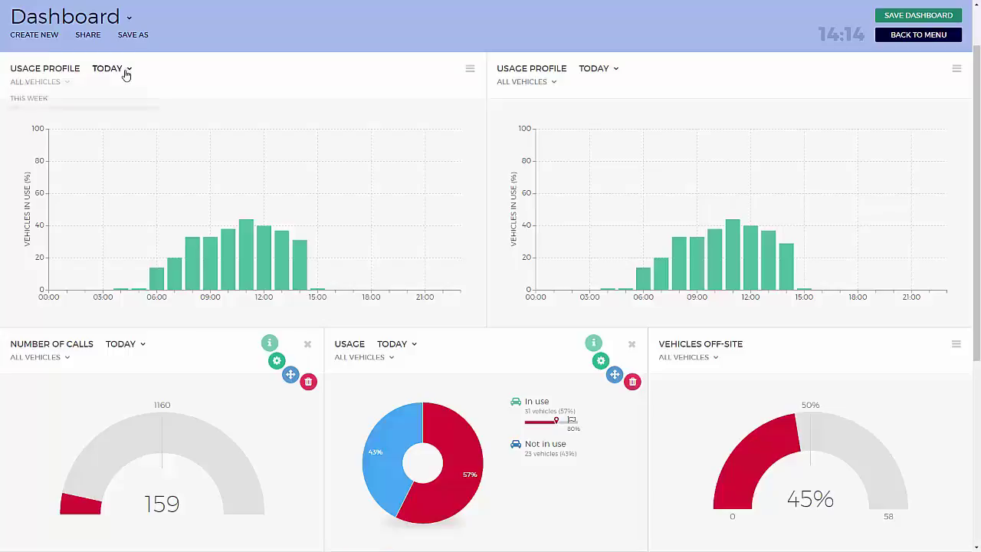
pyautogui.click(90, 101)
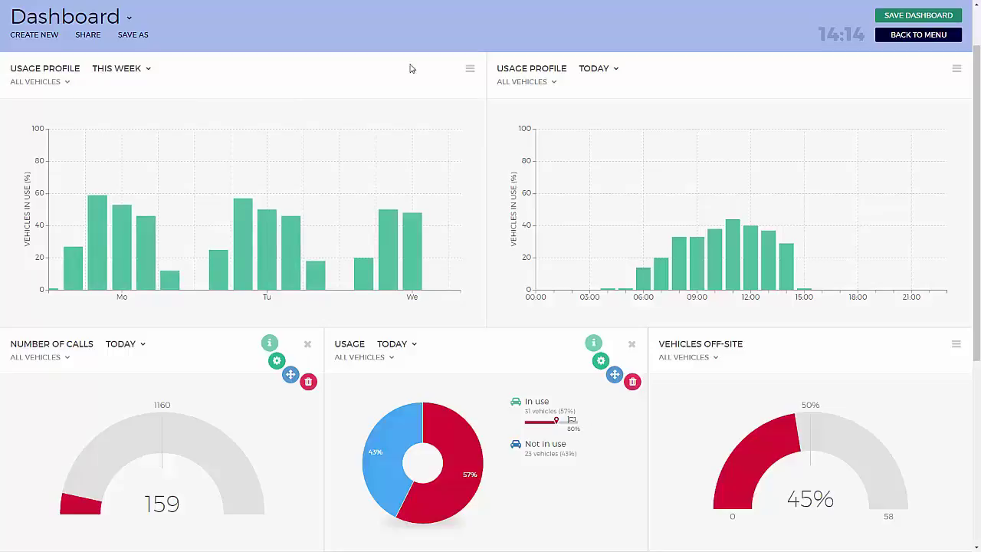
pyautogui.click(549, 85)
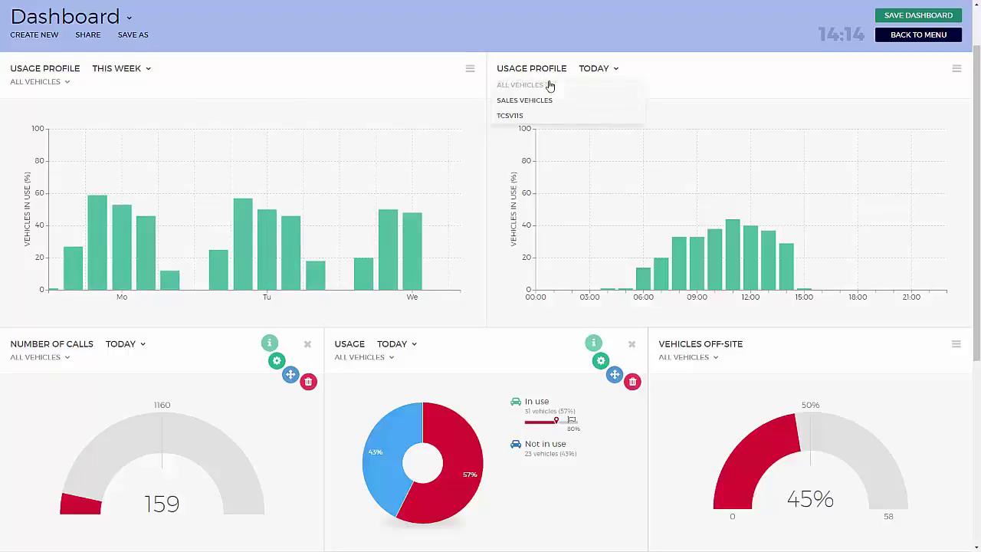
pyautogui.click(547, 100)
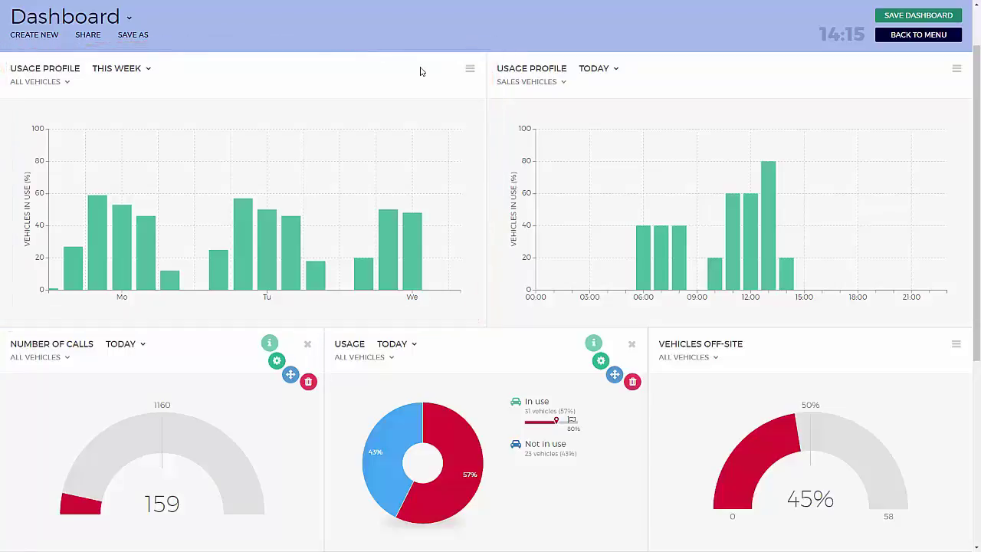
pyautogui.click(381, 243)
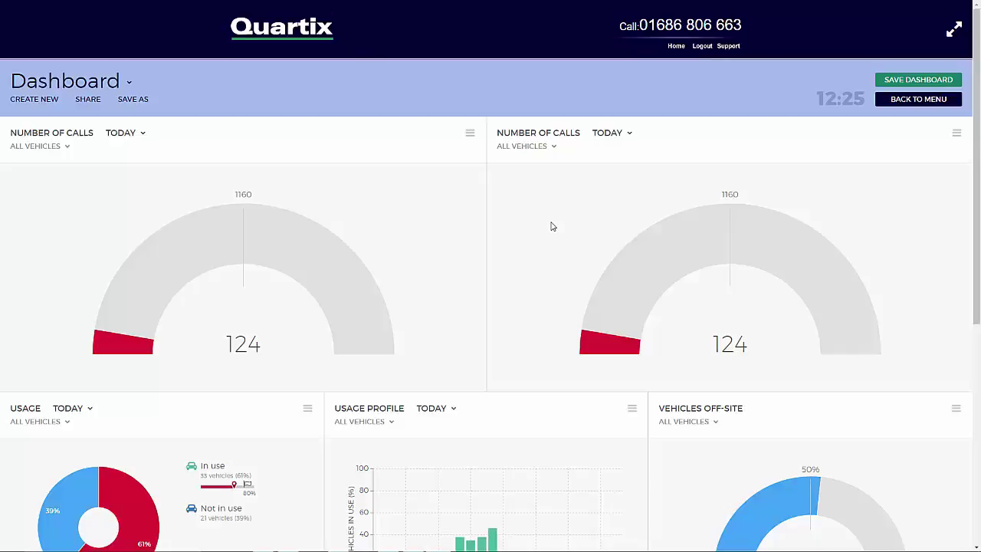
# - Set the second Number of Calls component's period to This Week
pyautogui.click(625, 135)
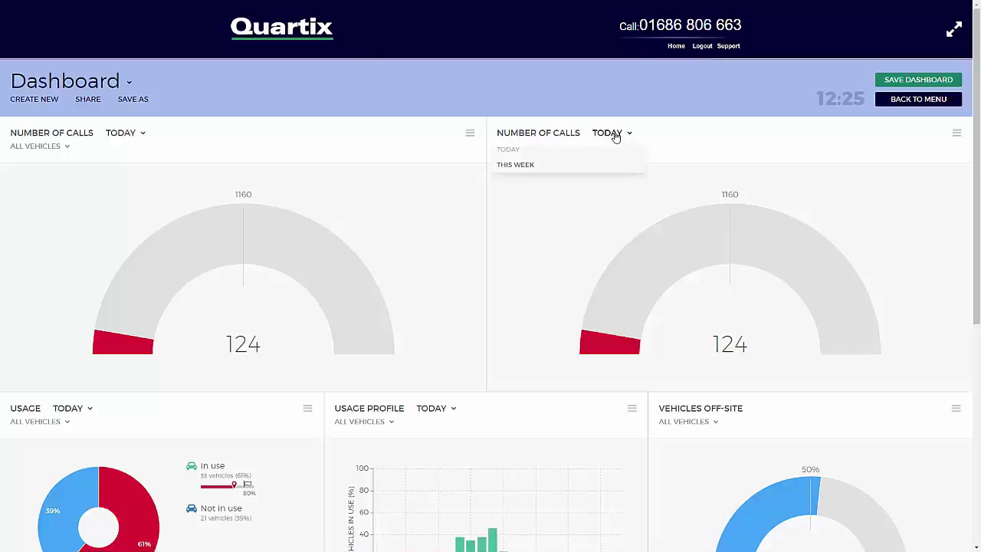
pyautogui.click(560, 163)
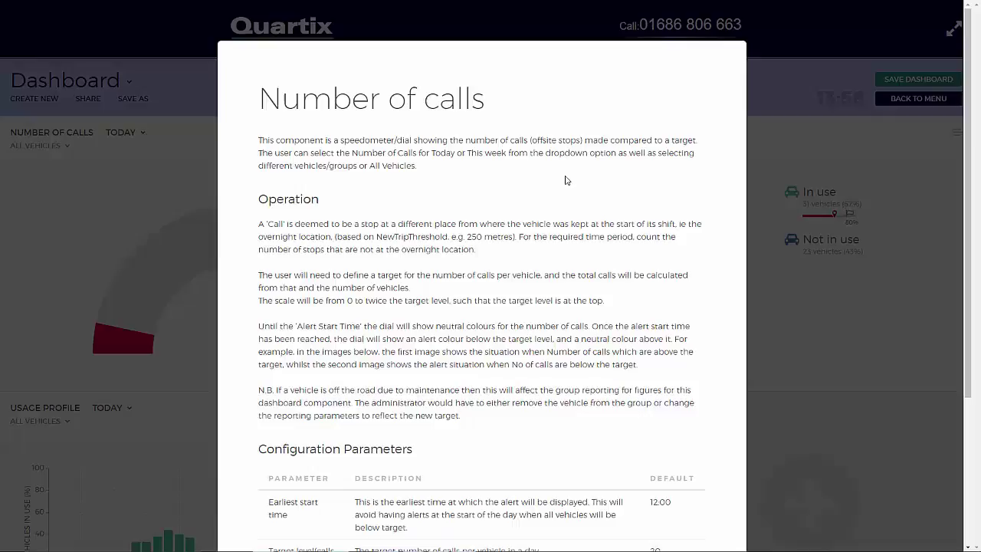
# - Read through the Number of Calls component's operation notes and configuration parameters
pyautogui.scroll(-3, 566, 180)
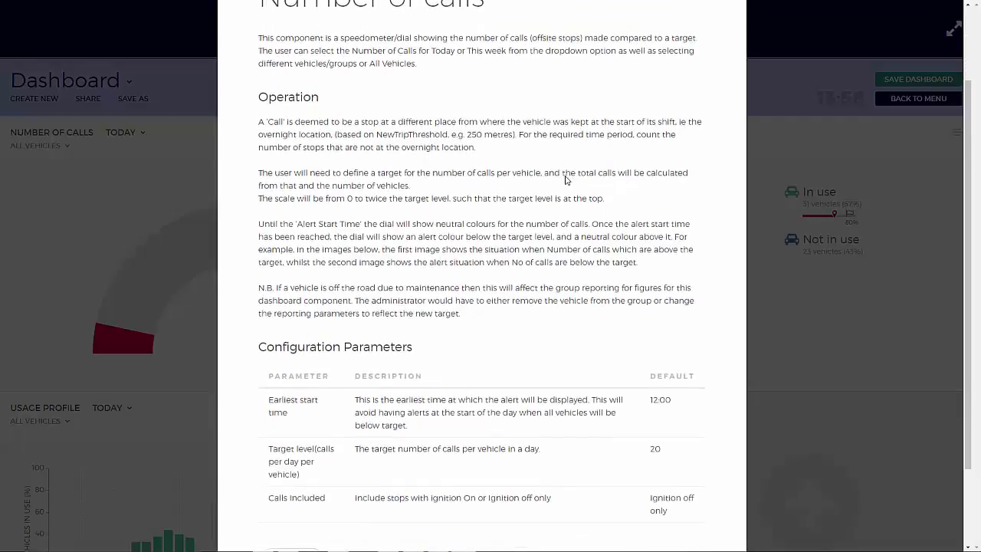
pyautogui.scroll(-2, 566, 180)
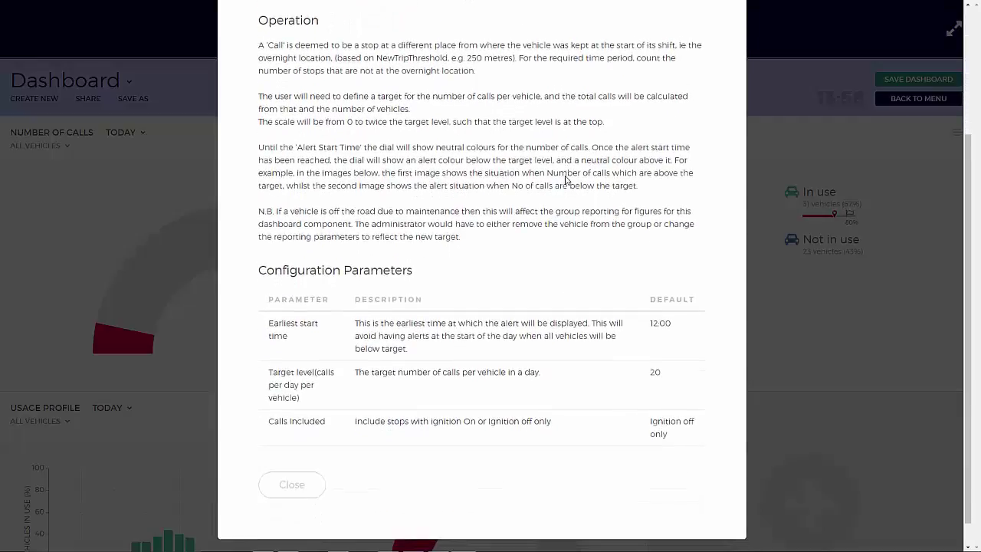